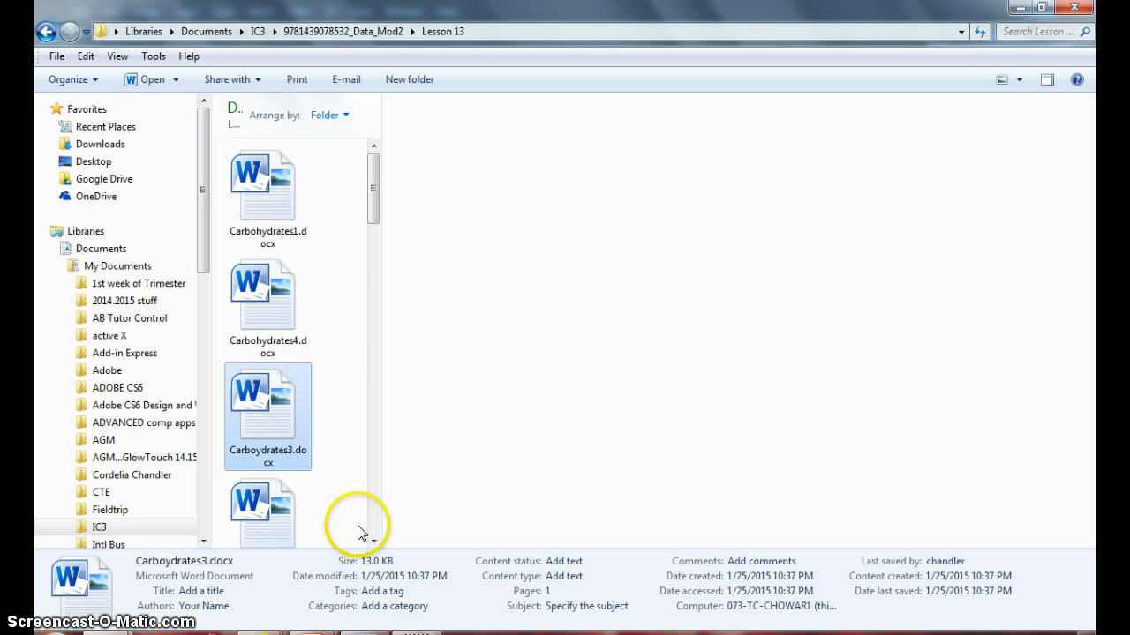
Open Step13-12.docx from the Lesson 13 folder.
{"action": "scroll", "coordinate": [373, 531], "scroll_direction": "down", "scroll_amount": 8}
{"action": "scroll", "coordinate": [372, 534], "scroll_direction": "down", "scroll_amount": 3}
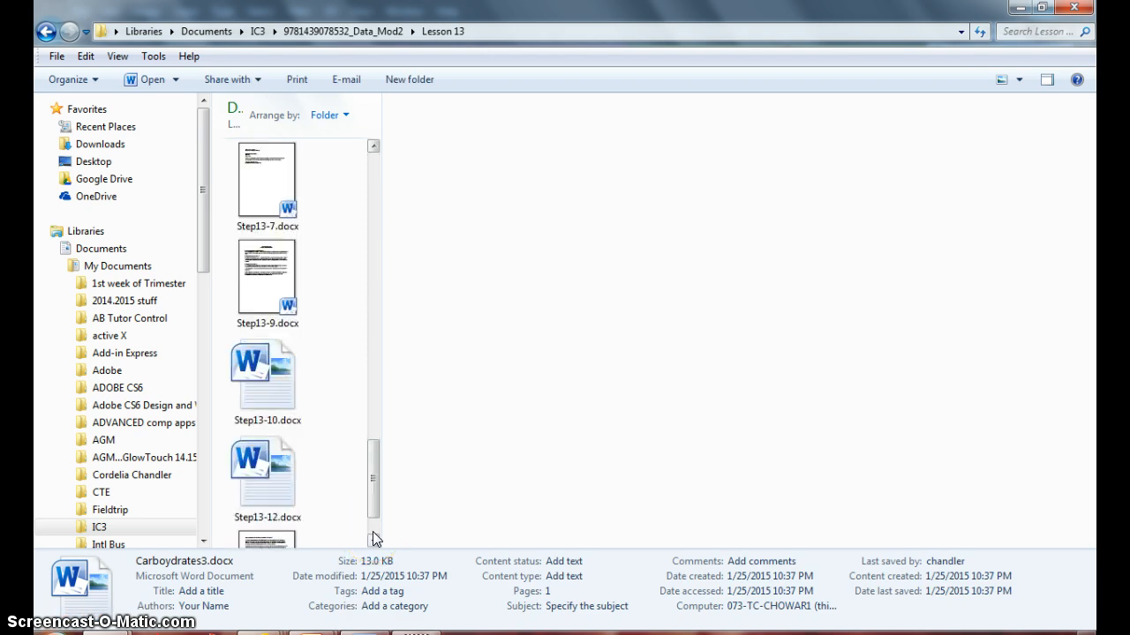
{"action": "left_click", "coordinate": [268, 472]}
{"action": "double_click", "coordinate": [268, 472]}
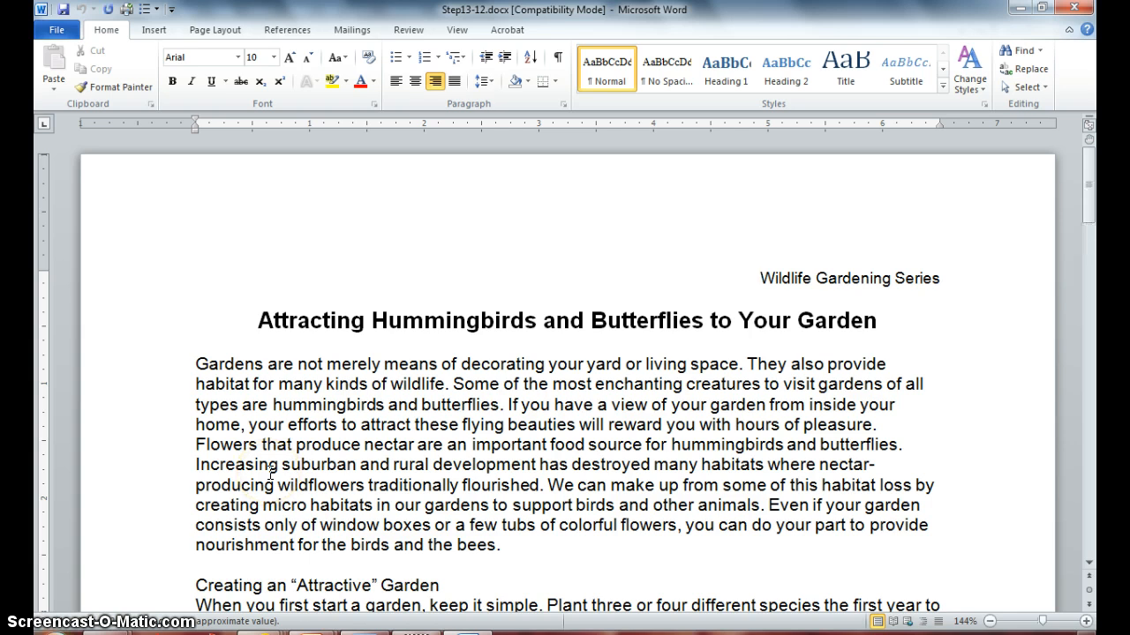
Save the document as Garden in the newer Word Document format.
{"action": "left_click", "coordinate": [56, 29]}
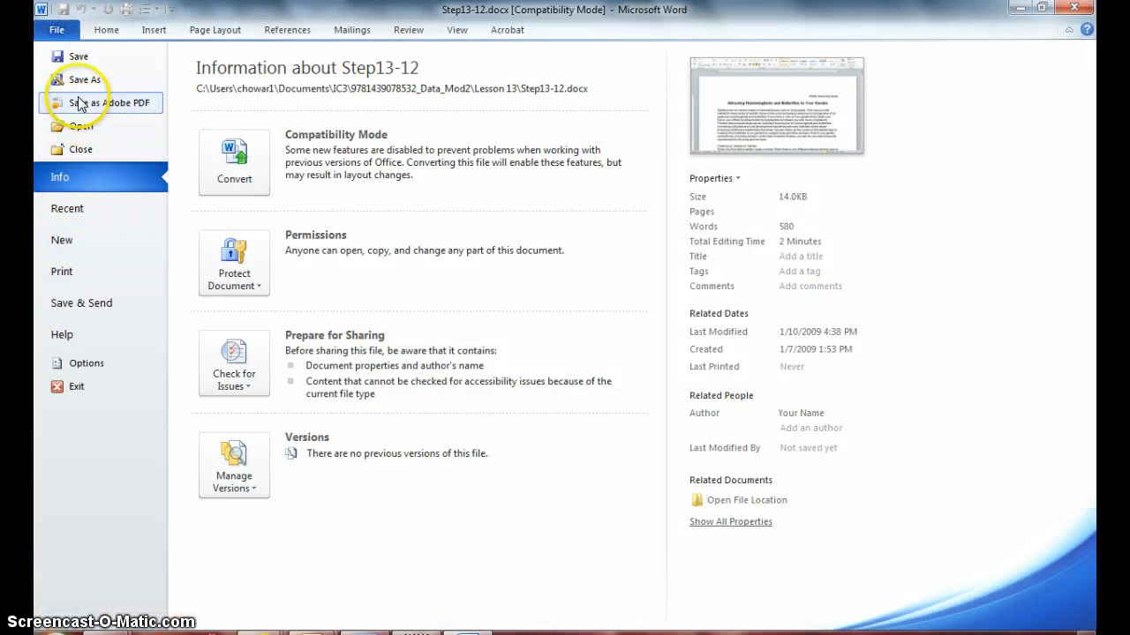
{"action": "left_click", "coordinate": [81, 80]}
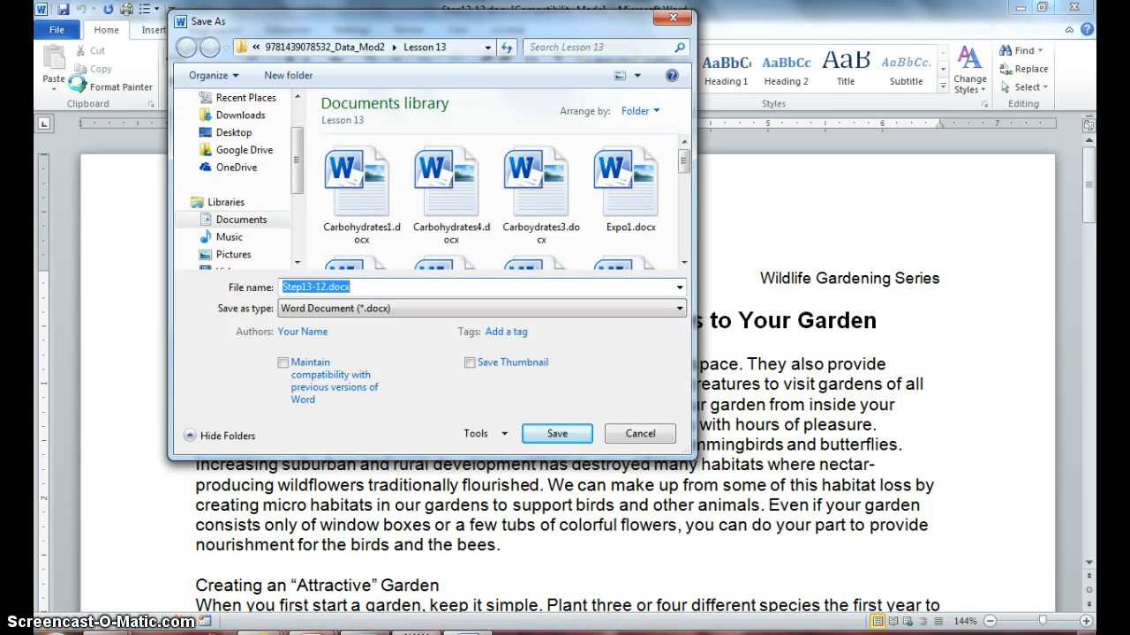
{"action": "type", "text": "Ga"}
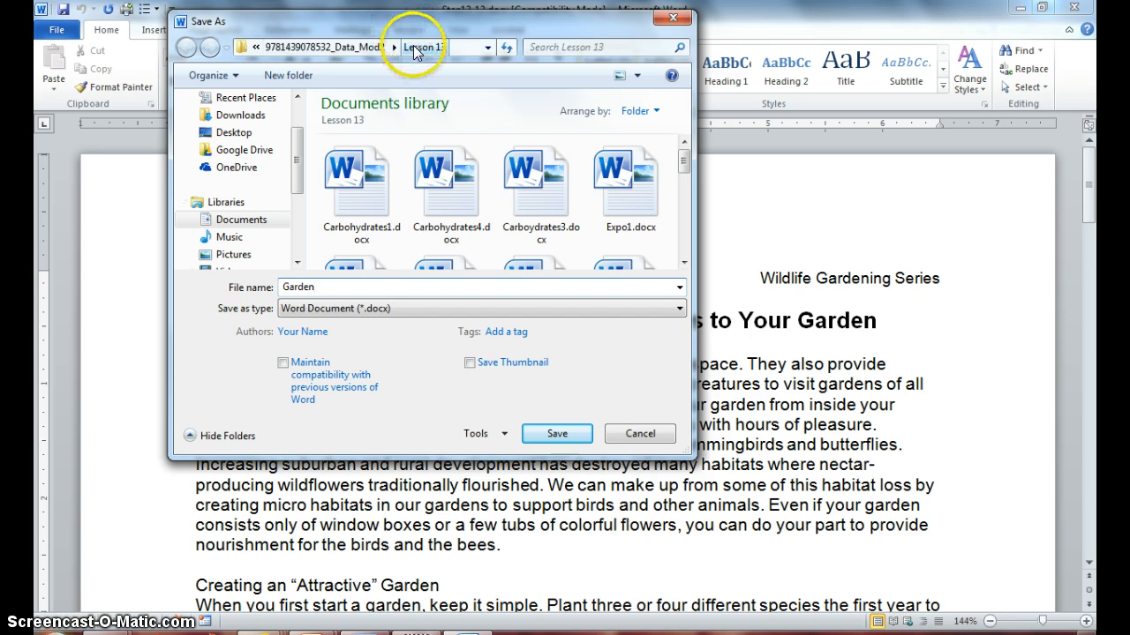
{"action": "type", "text": "rden"}
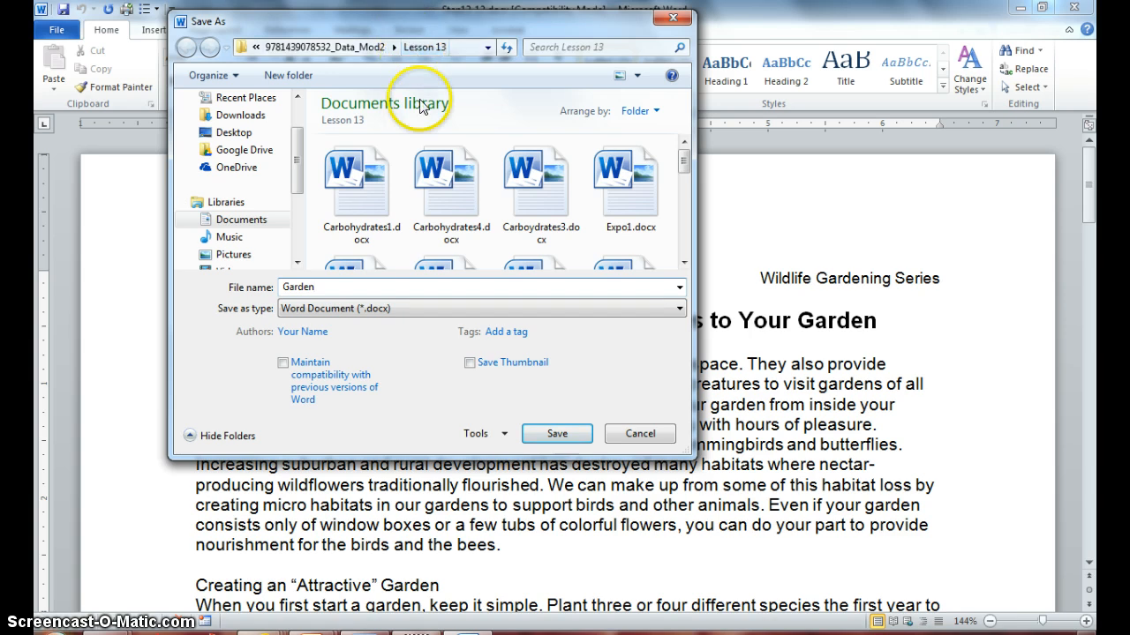
{"action": "left_click", "coordinate": [547, 433]}
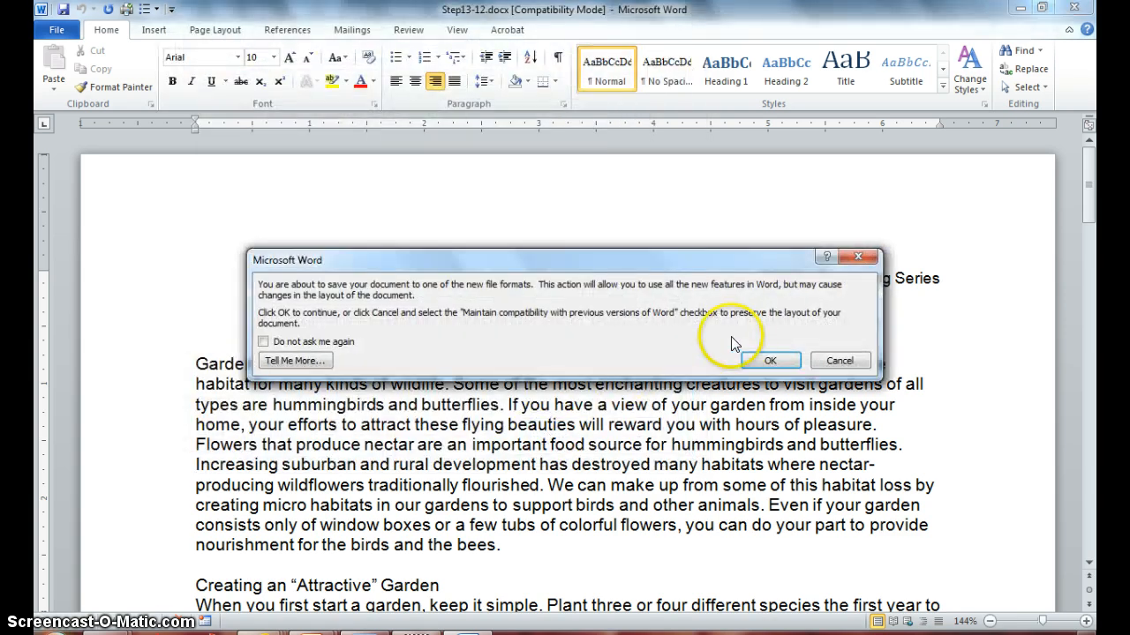
{"action": "left_click", "coordinate": [768, 362]}
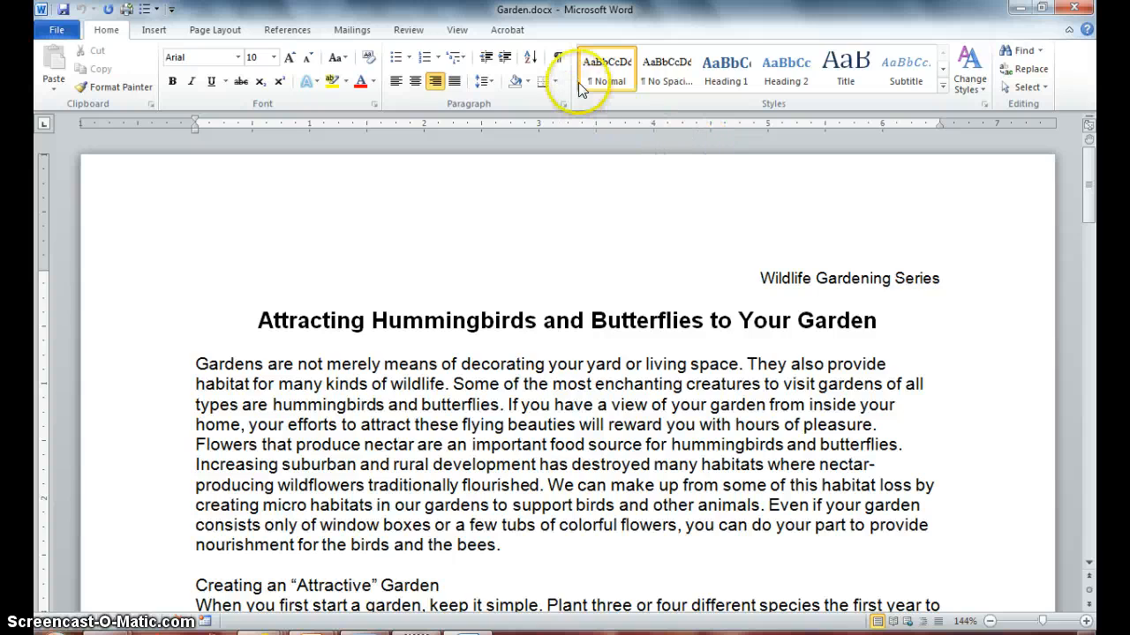
Show the nonprinting formatting marks in the document.
{"action": "left_click", "coordinate": [558, 62]}
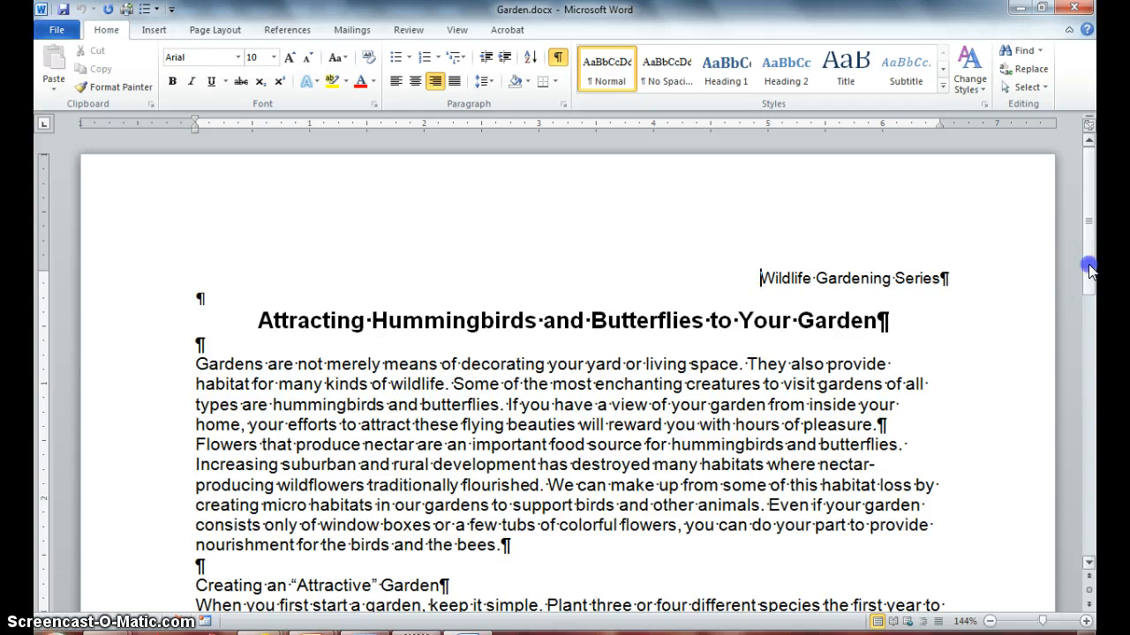
{"action": "left_click_drag", "start_coordinate": [1089, 256], "coordinate": [1093, 291]}
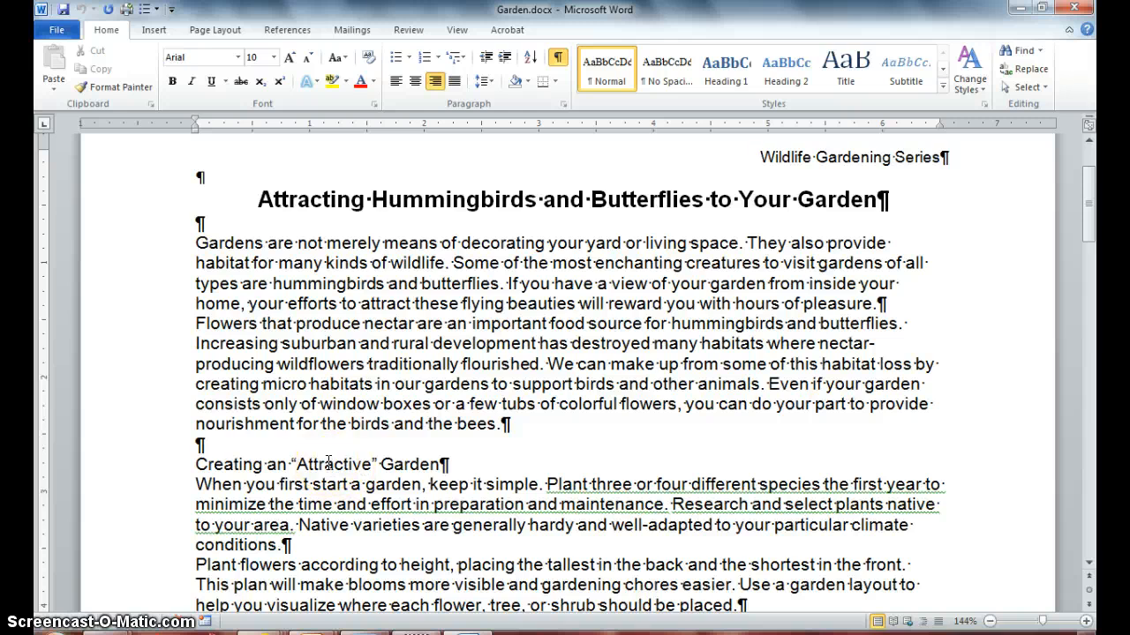
Bold and underline the "Creating an 'Attractive' Garden" heading.
{"action": "triple_click", "coordinate": [328, 464]}
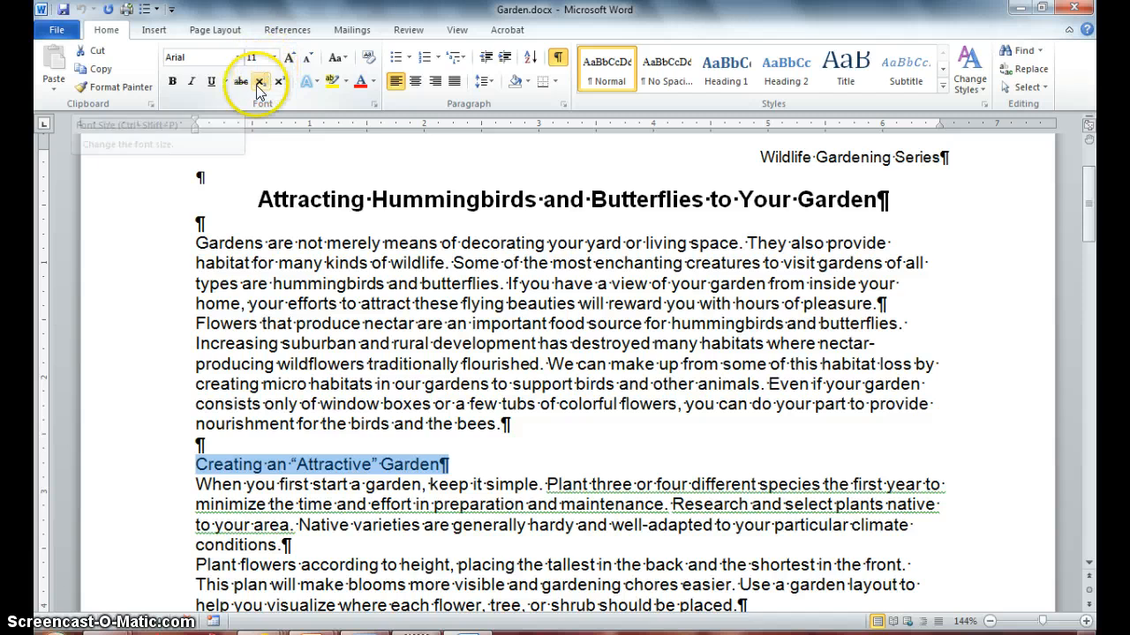
{"action": "left_click", "coordinate": [171, 82]}
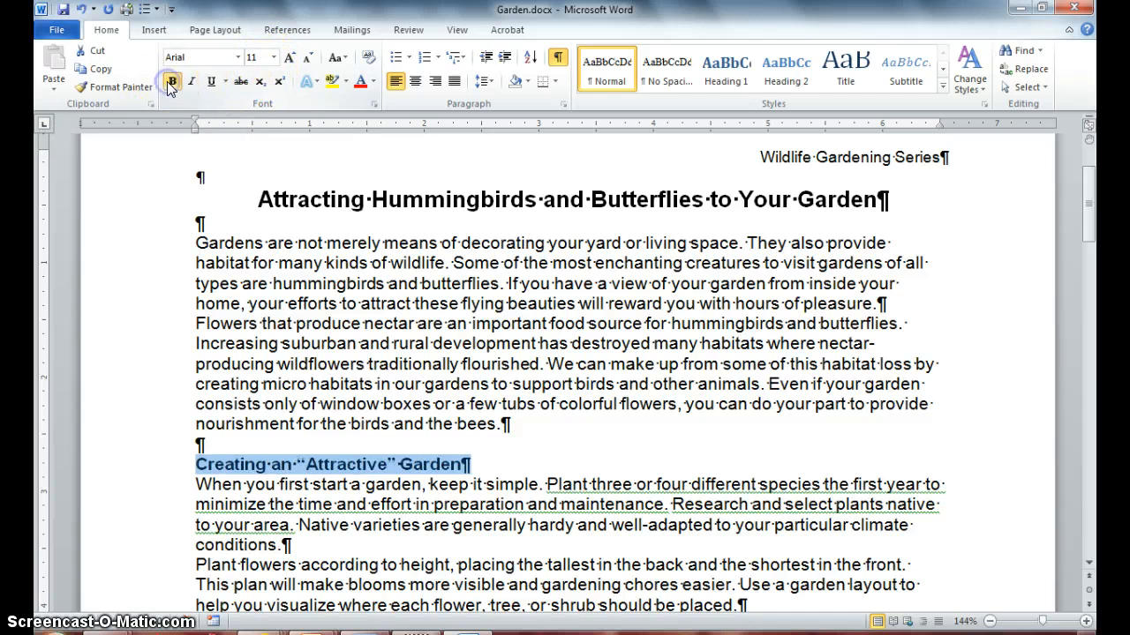
{"action": "left_click", "coordinate": [212, 82]}
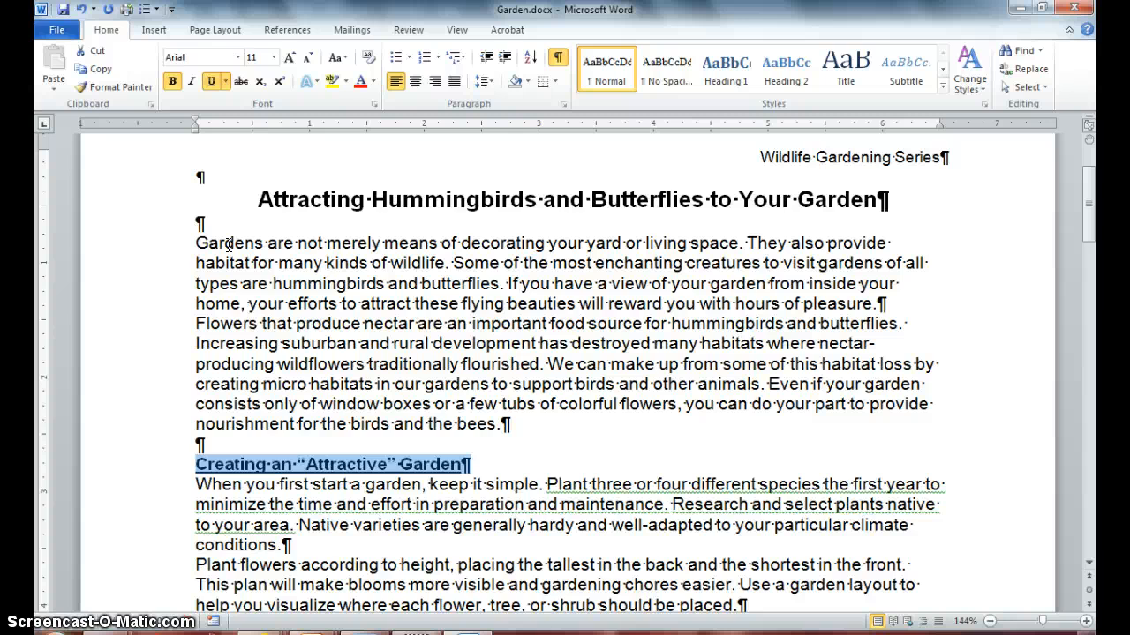
Copy that heading's formatting onto the word Tips with Format Painter.
{"action": "left_click", "coordinate": [126, 95]}
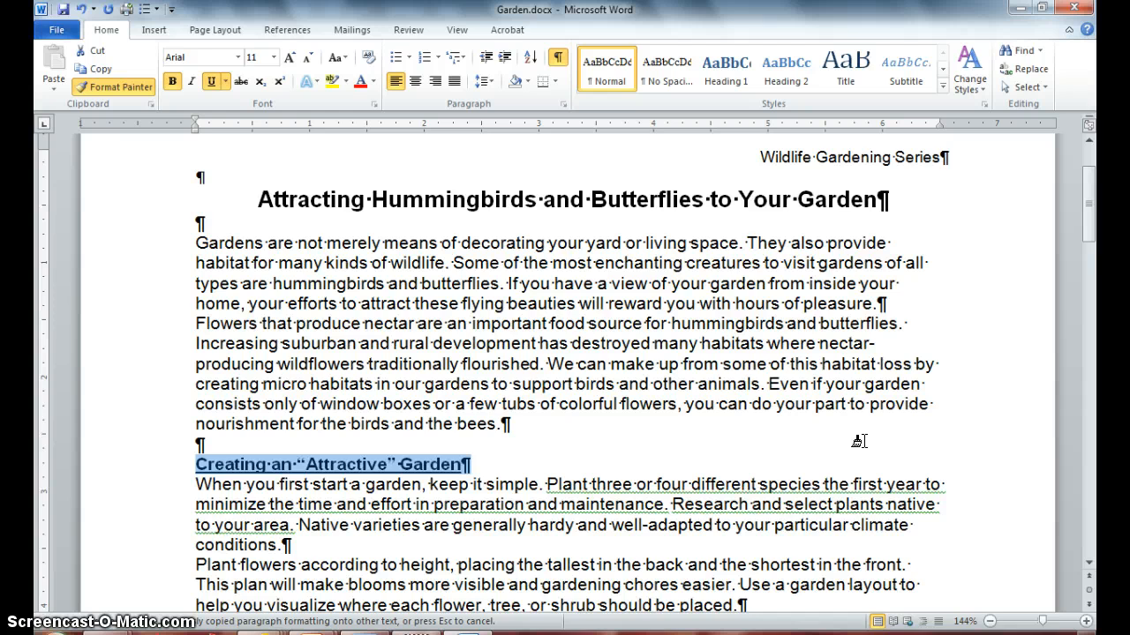
{"action": "left_click", "coordinate": [1085, 235]}
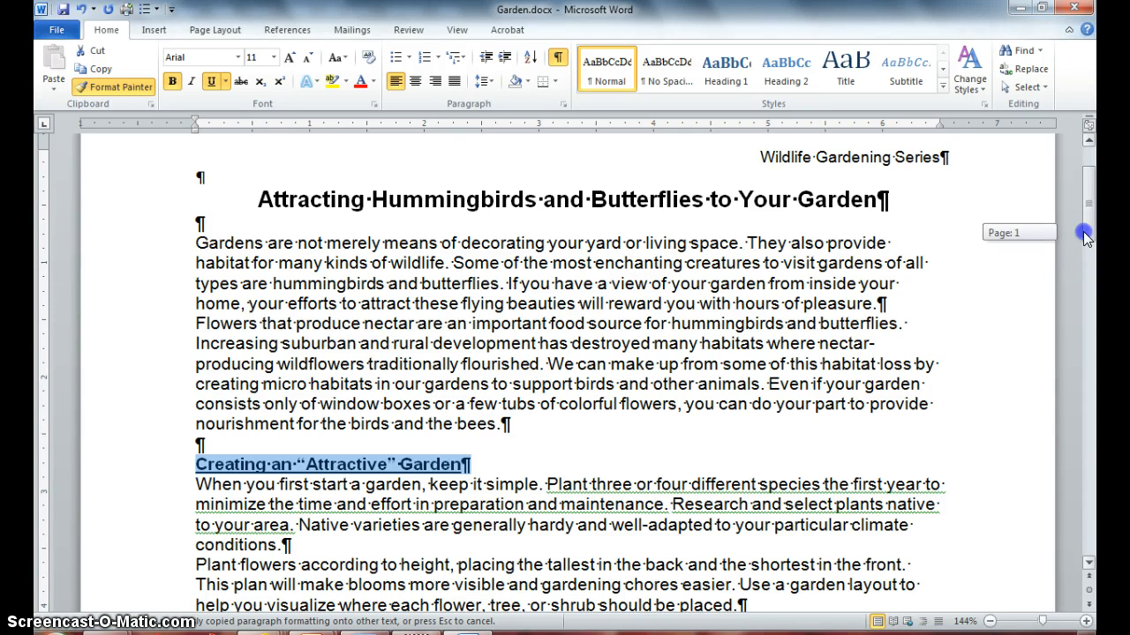
{"action": "left_click_drag", "start_coordinate": [1084, 235], "coordinate": [1086, 295]}
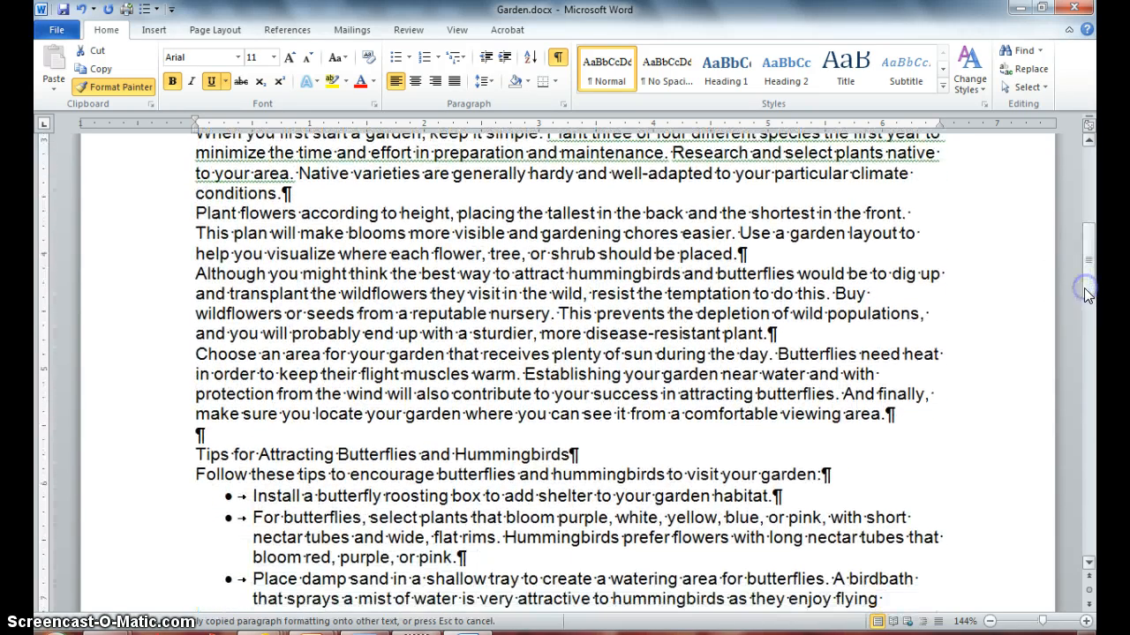
{"action": "double_click", "coordinate": [214, 455]}
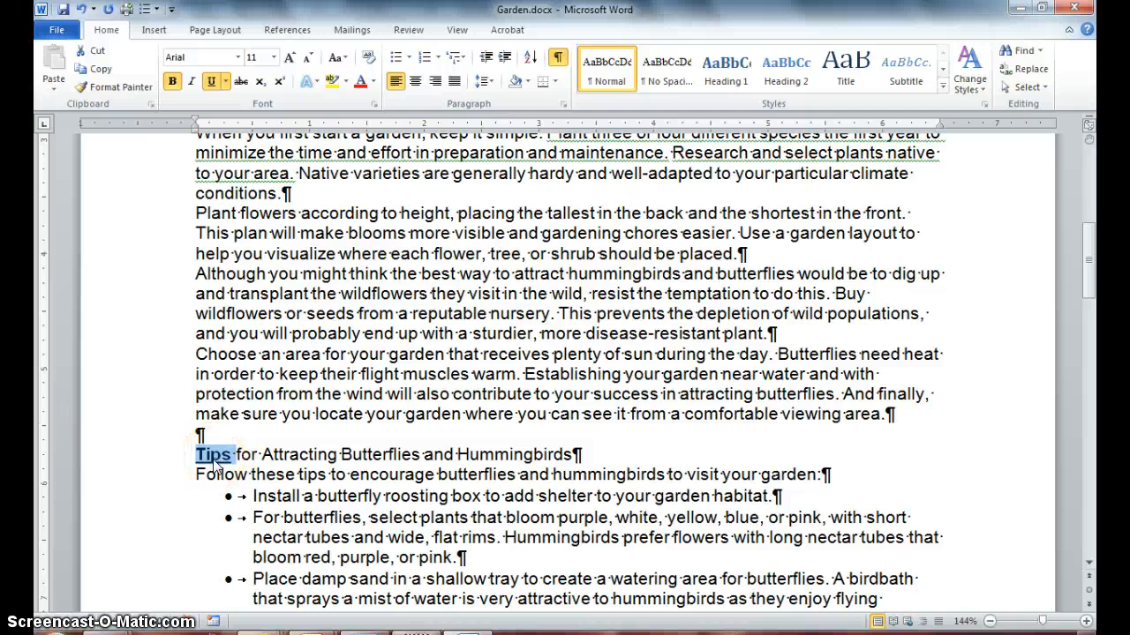
{"action": "left_click", "coordinate": [325, 431]}
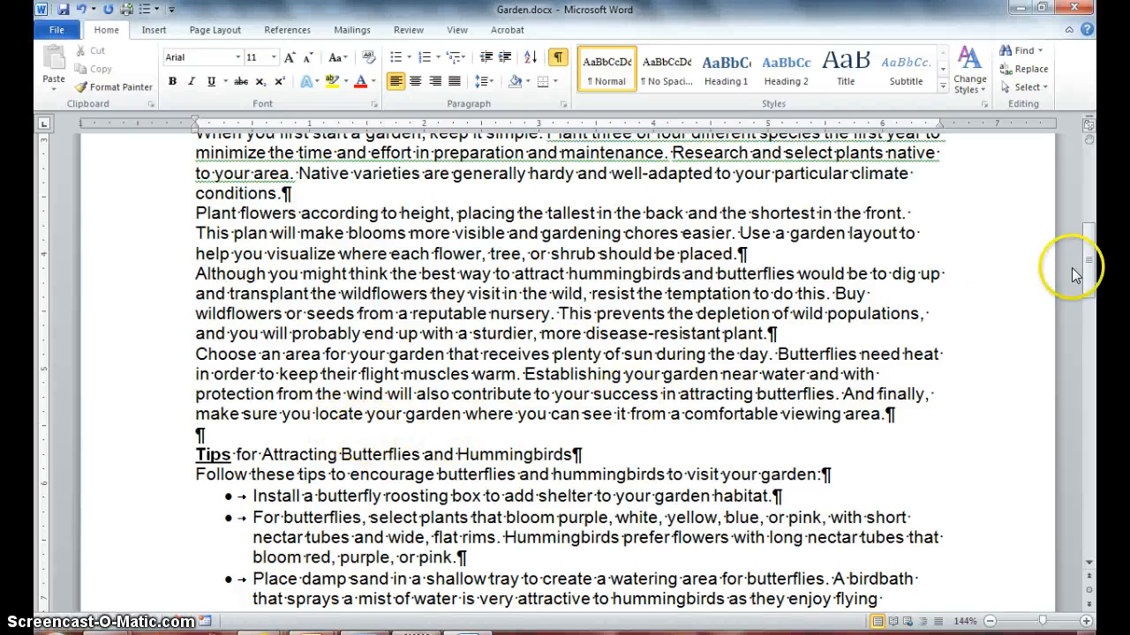
Lock Format Painter on the formatted heading and paint it onto the "Tips for Attracting Butterflies and Hummingbirds" heading.
{"action": "left_click_drag", "start_coordinate": [1084, 254], "coordinate": [1082, 201]}
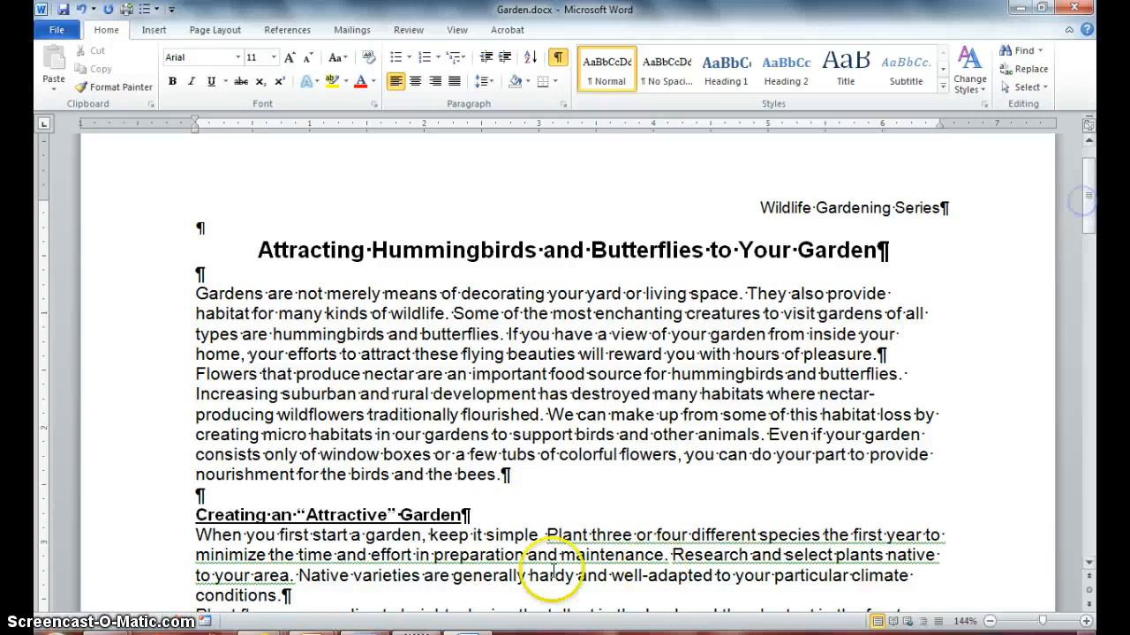
{"action": "triple_click", "coordinate": [375, 517]}
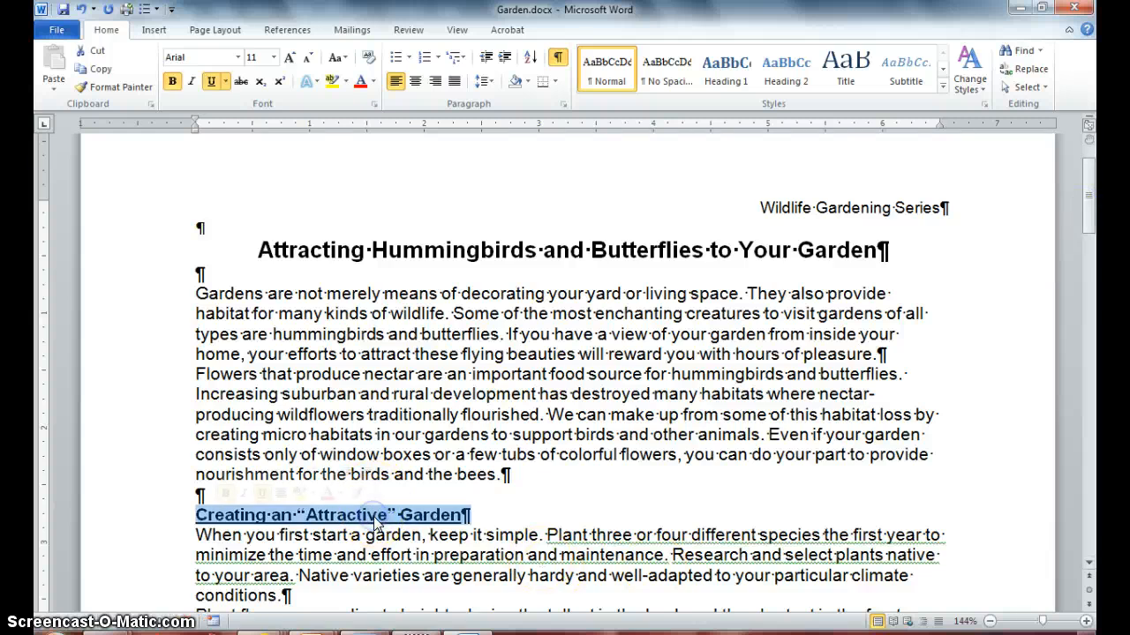
{"action": "left_click", "coordinate": [115, 89]}
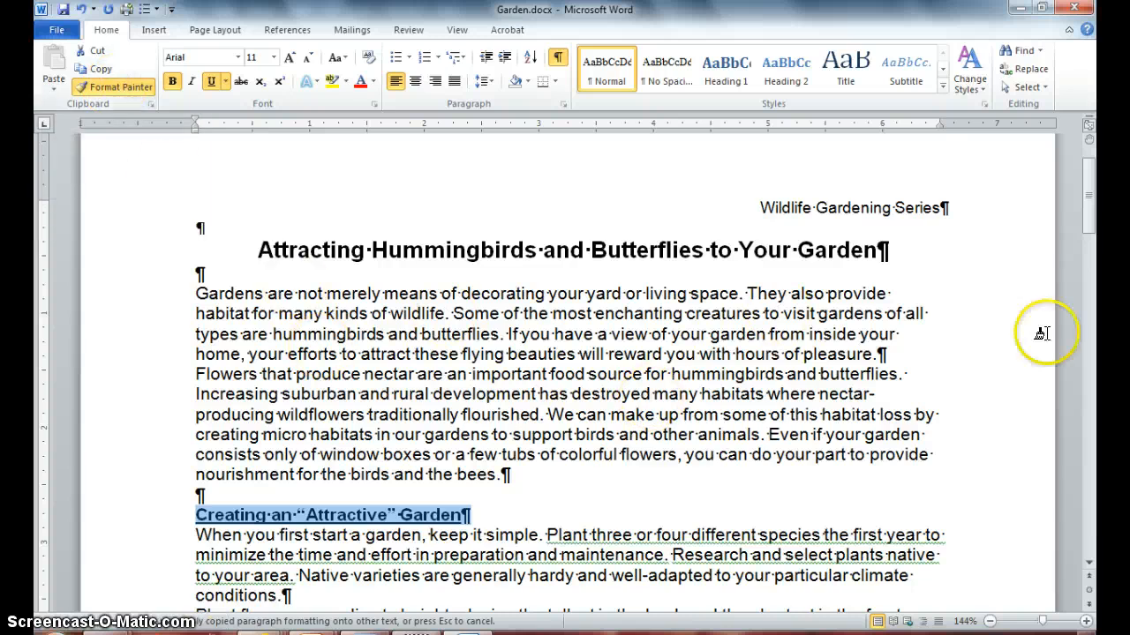
{"action": "left_click_drag", "start_coordinate": [1092, 205], "coordinate": [1095, 273]}
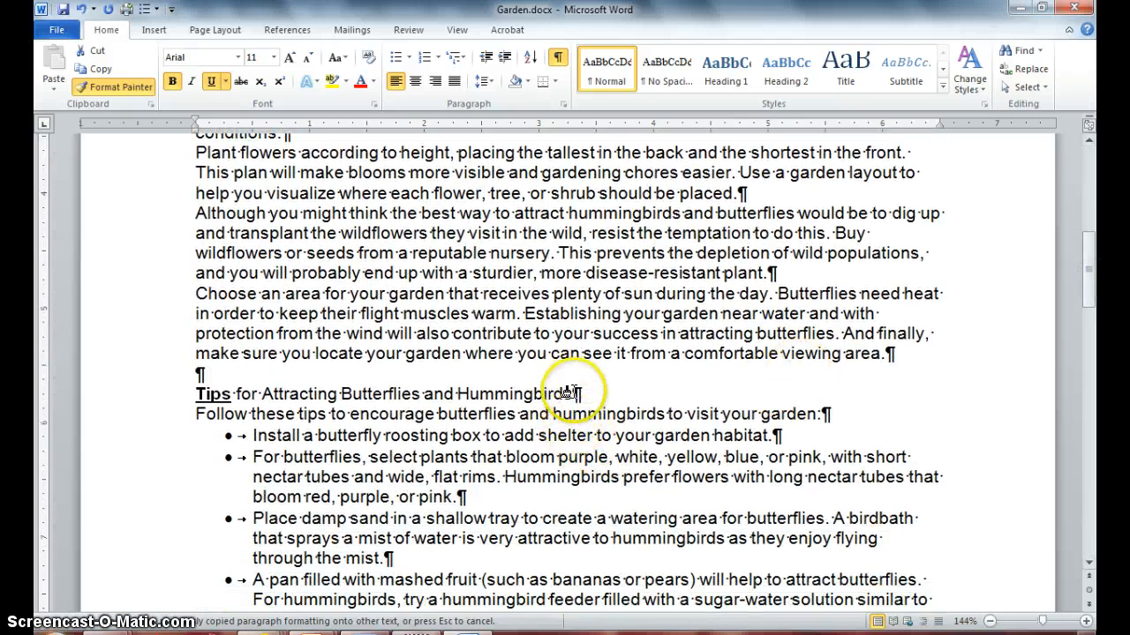
{"action": "mouse_move", "coordinate": [569, 393]}
{"action": "left_mouse_down"}
{"action": "mouse_move", "coordinate": [497, 392]}
{"action": "mouse_move", "coordinate": [340, 424]}
{"action": "mouse_move", "coordinate": [252, 373]}
{"action": "mouse_move", "coordinate": [200, 407]}
{"action": "left_mouse_up"}
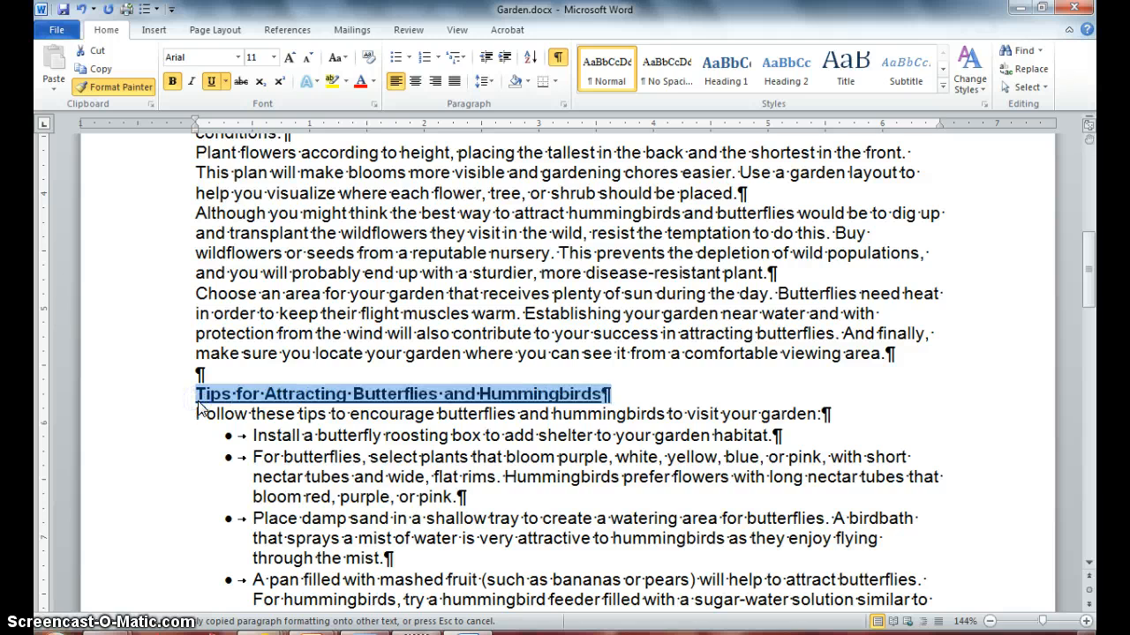
{"action": "left_click", "coordinate": [253, 401]}
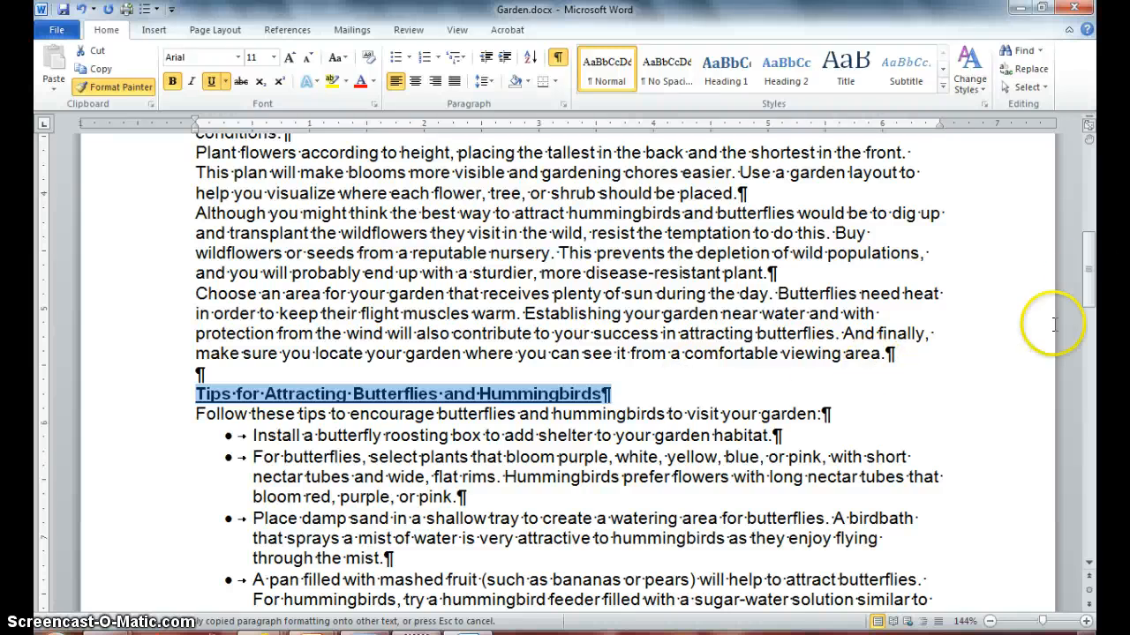
Paint the same formatting onto the "Modifying an Existing Garden" heading, then turn Format Painter off.
{"action": "left_click_drag", "start_coordinate": [1088, 276], "coordinate": [1087, 331]}
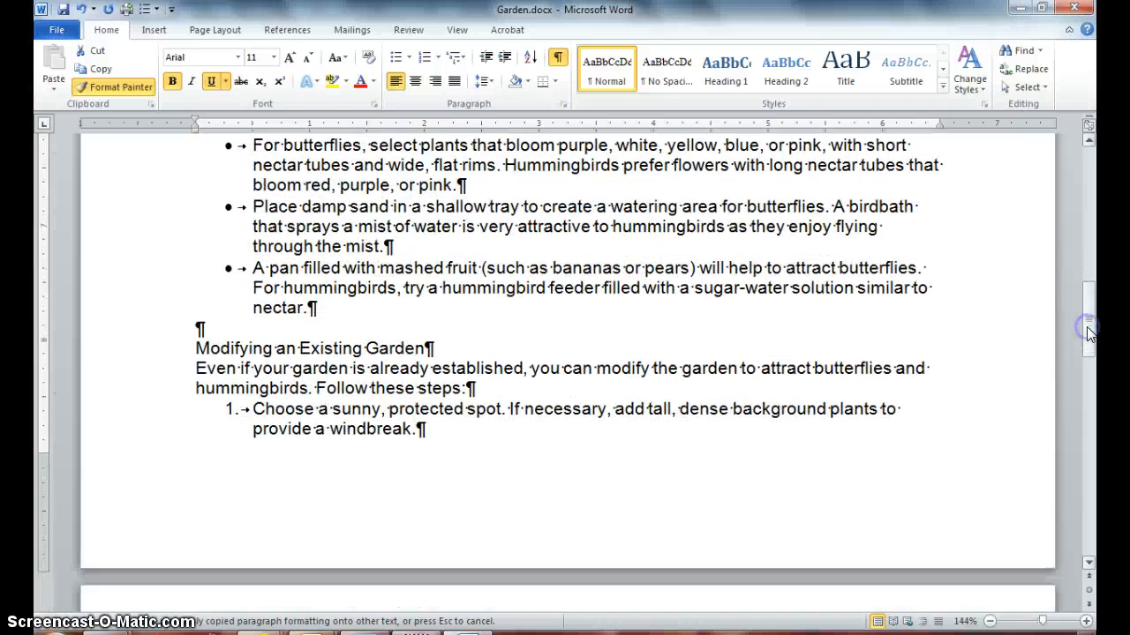
{"action": "mouse_move", "coordinate": [430, 348]}
{"action": "left_mouse_down"}
{"action": "mouse_move", "coordinate": [308, 383]}
{"action": "mouse_move", "coordinate": [274, 361]}
{"action": "mouse_move", "coordinate": [197, 348]}
{"action": "left_mouse_up"}
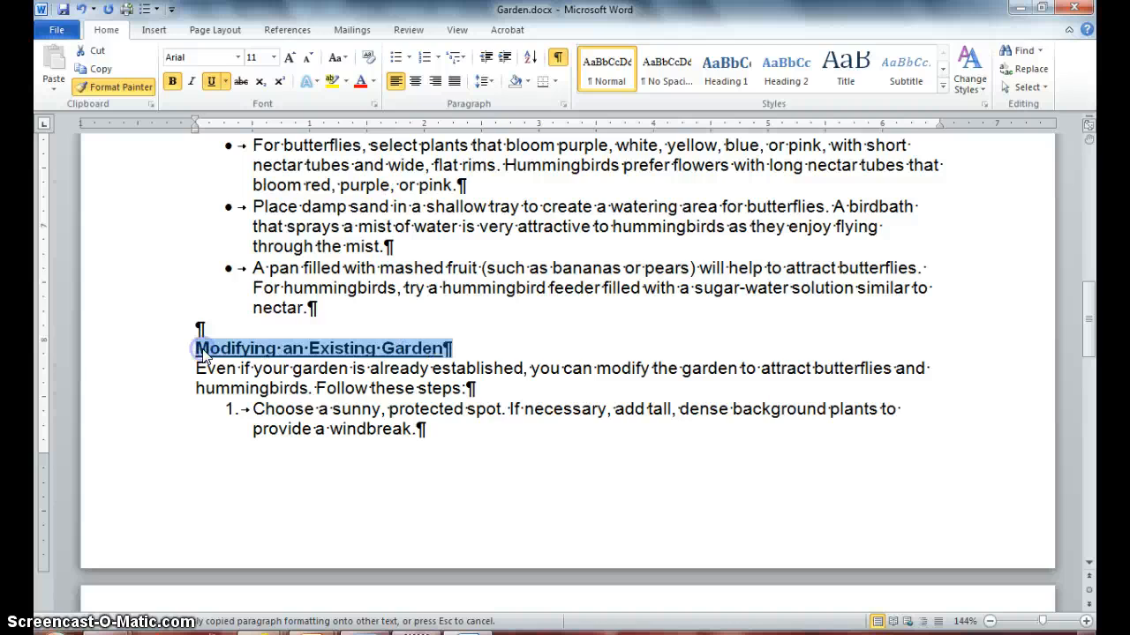
{"action": "left_click_drag", "start_coordinate": [1089, 327], "coordinate": [1081, 187]}
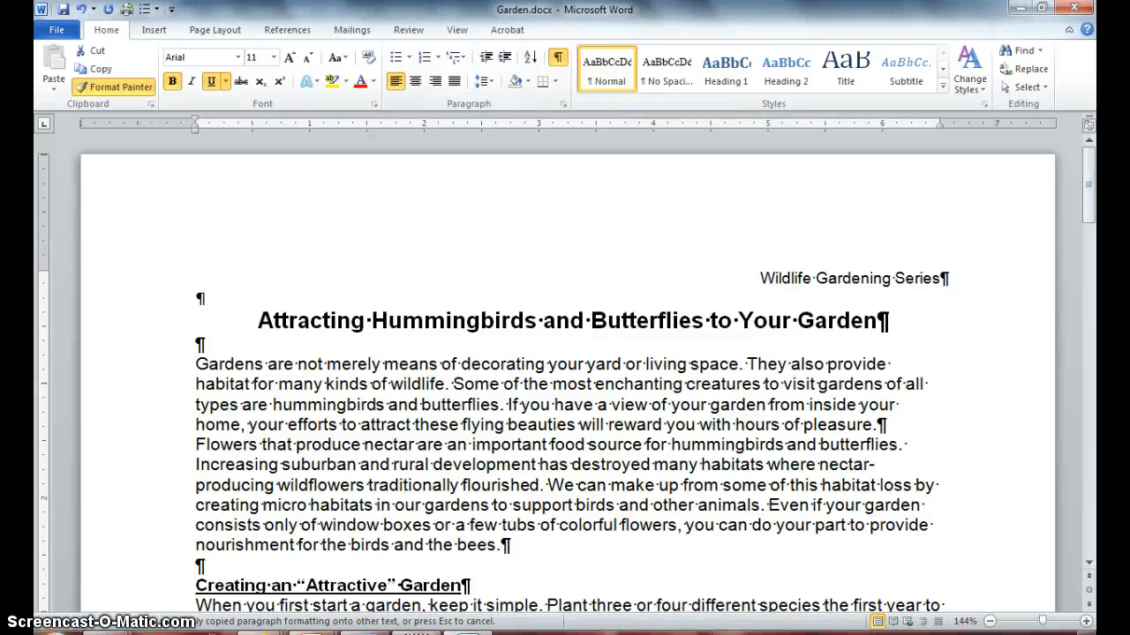
{"action": "left_click", "coordinate": [123, 86]}
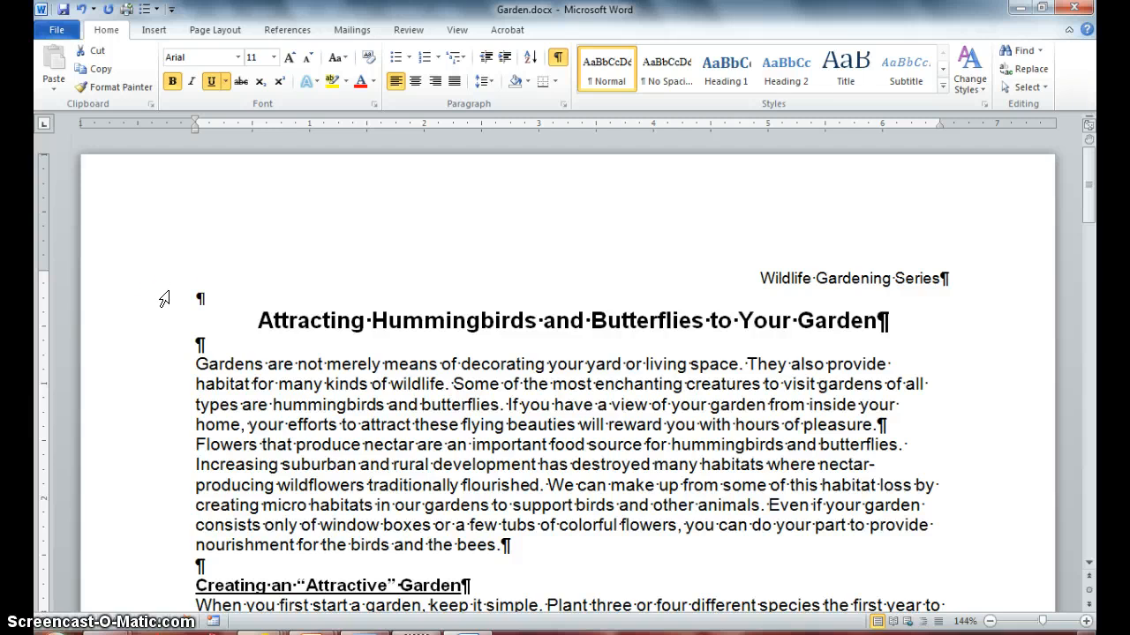
Justify the first two body paragraphs and set their line spacing to 1.5.
{"action": "left_click", "coordinate": [193, 363]}
{"action": "mouse_move", "coordinate": [193, 363]}
{"action": "left_mouse_down"}
{"action": "mouse_move", "coordinate": [266, 430]}
{"action": "mouse_move", "coordinate": [380, 470]}
{"action": "mouse_move", "coordinate": [501, 545]}
{"action": "left_mouse_up"}
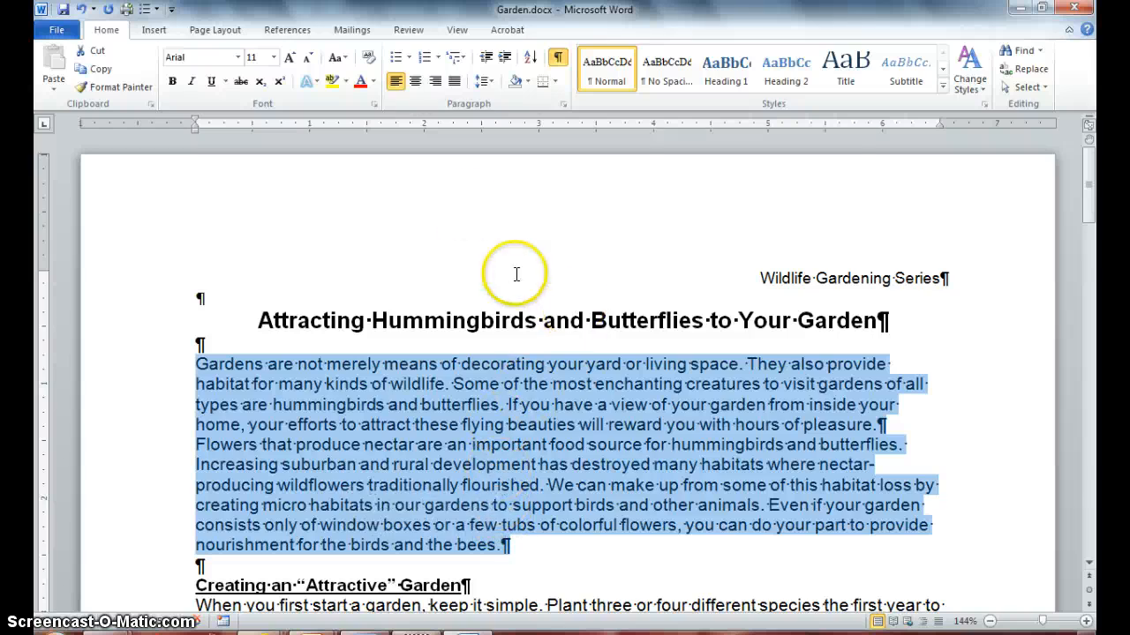
{"action": "left_click", "coordinate": [453, 82]}
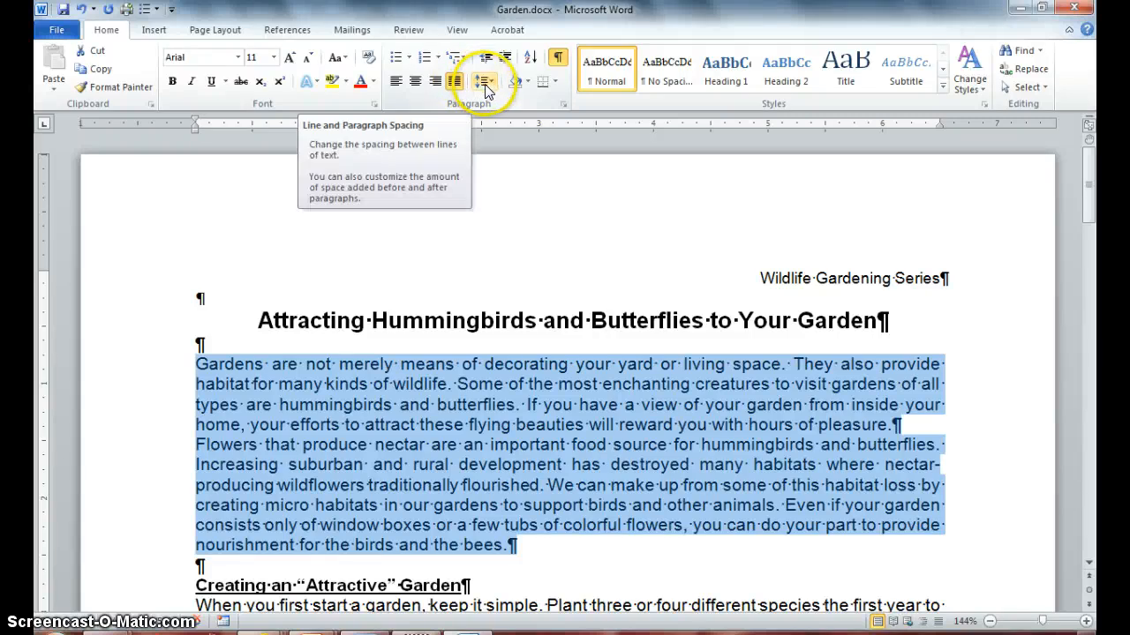
{"action": "left_click", "coordinate": [485, 82]}
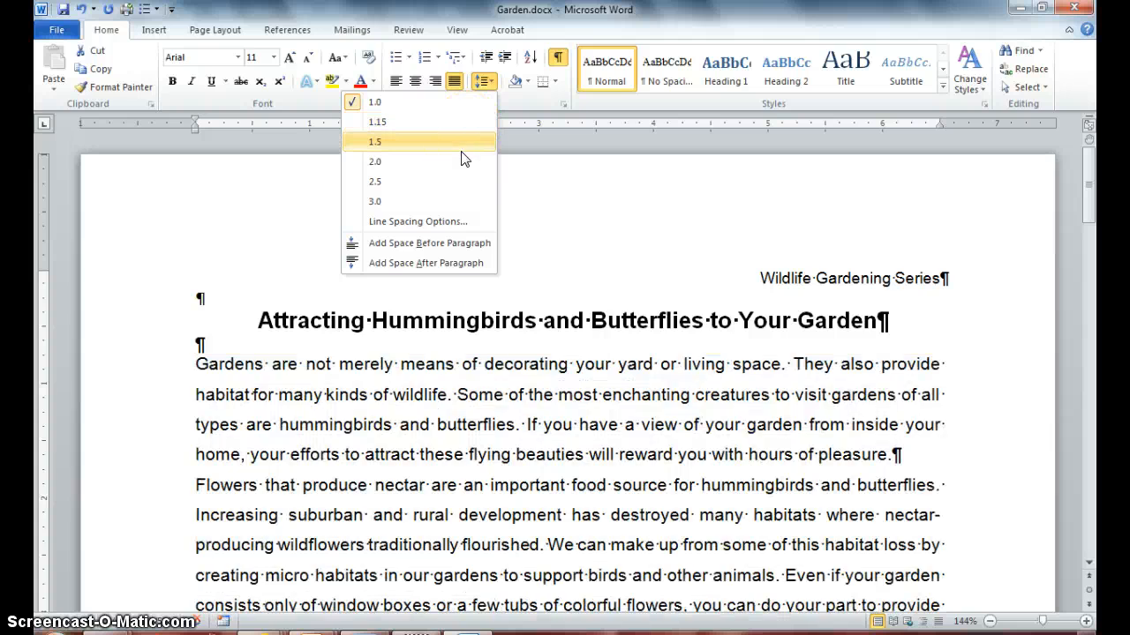
{"action": "left_click", "coordinate": [462, 150]}
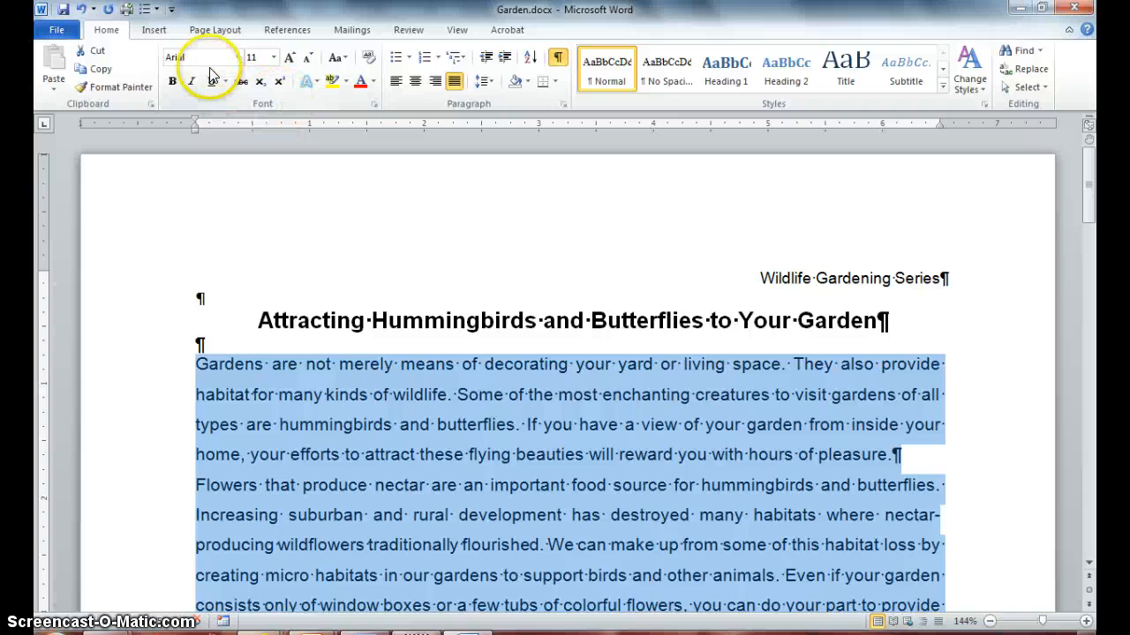
Set the first two body paragraphs' font size to 10 and add space before each paragraph.
{"action": "left_click", "coordinate": [274, 57]}
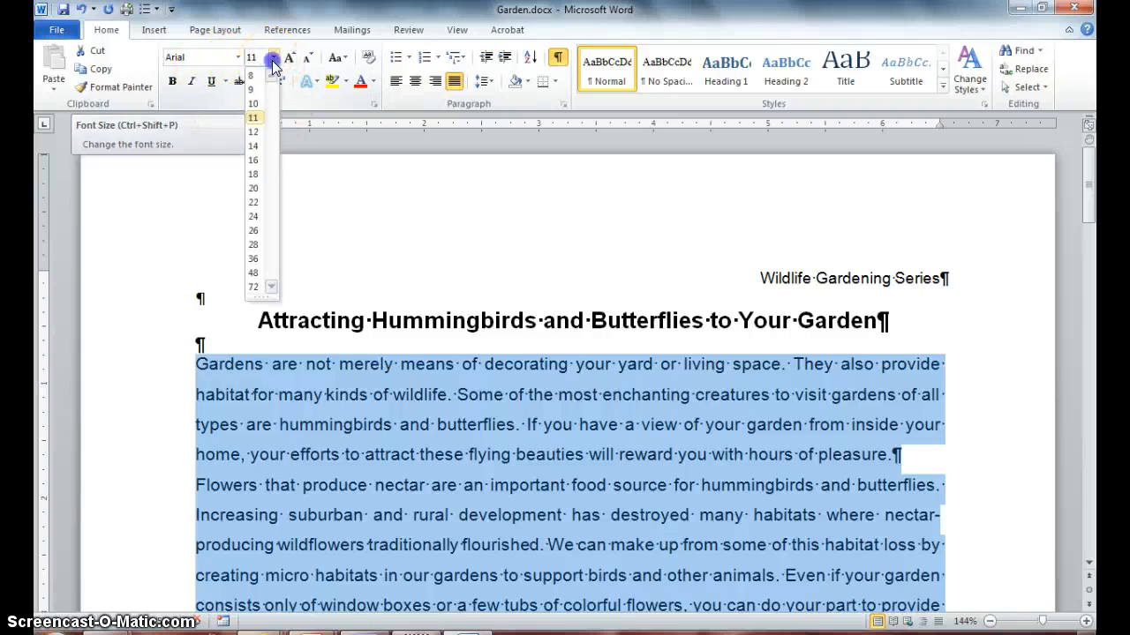
{"action": "left_click", "coordinate": [253, 104]}
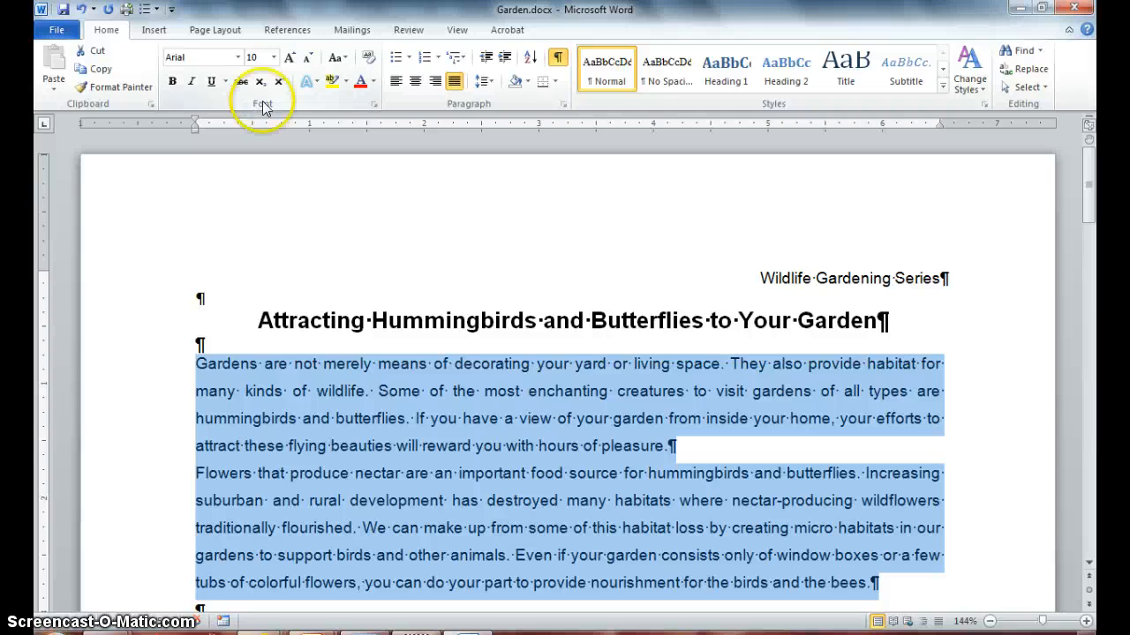
{"action": "left_click", "coordinate": [486, 81]}
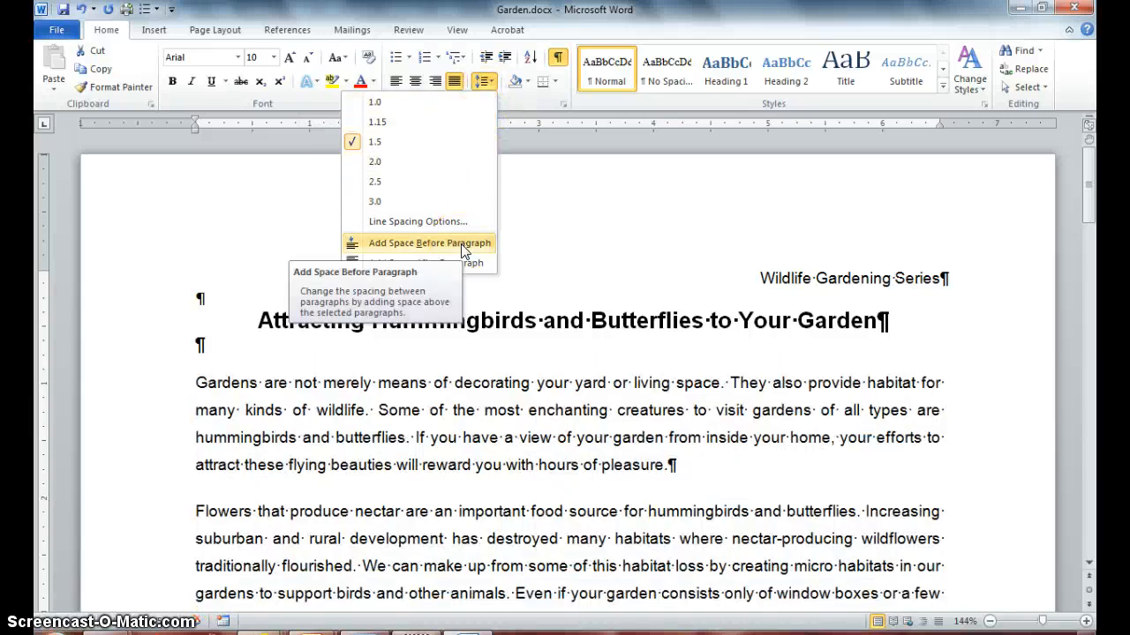
{"action": "left_click", "coordinate": [461, 245]}
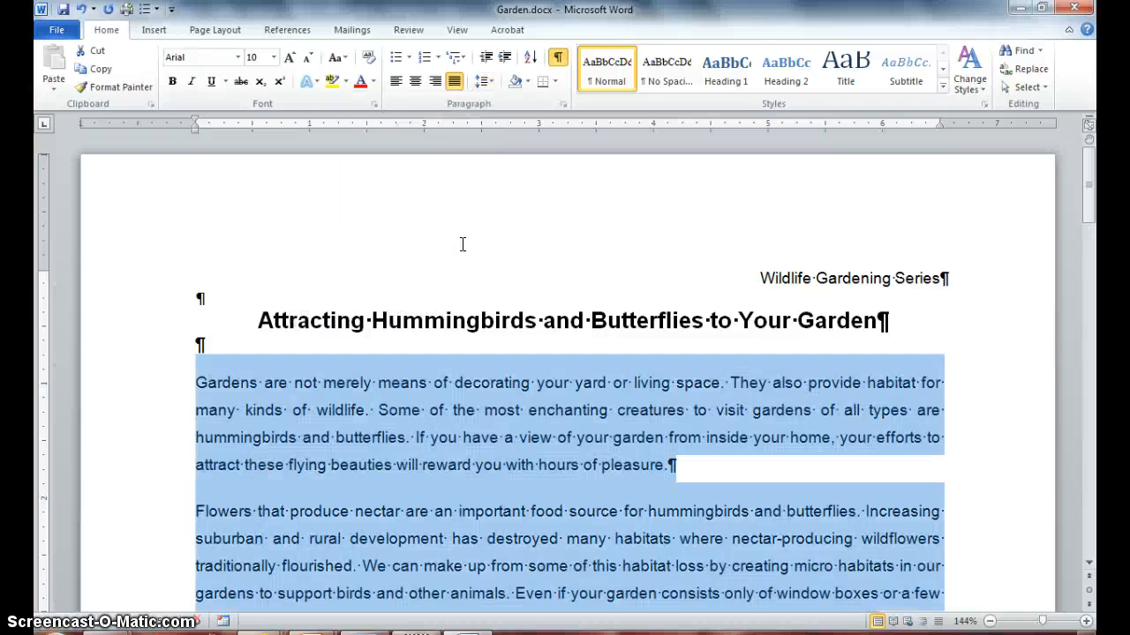
Lock Format Painter on those paragraphs and paint their formatting onto the four paragraphs under "Creating an “Attractive” Garden".
{"action": "left_click", "coordinate": [131, 89]}
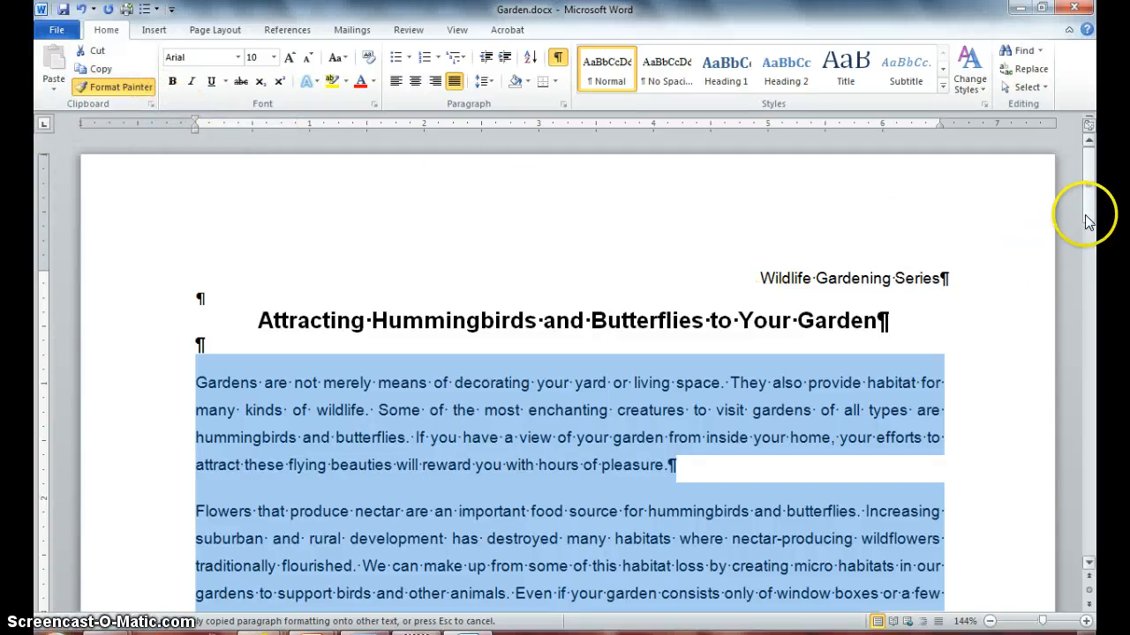
{"action": "mouse_move", "coordinate": [1090, 220]}
{"action": "left_mouse_down"}
{"action": "mouse_move", "coordinate": [1091, 295]}
{"action": "mouse_move", "coordinate": [1091, 281]}
{"action": "left_mouse_up"}
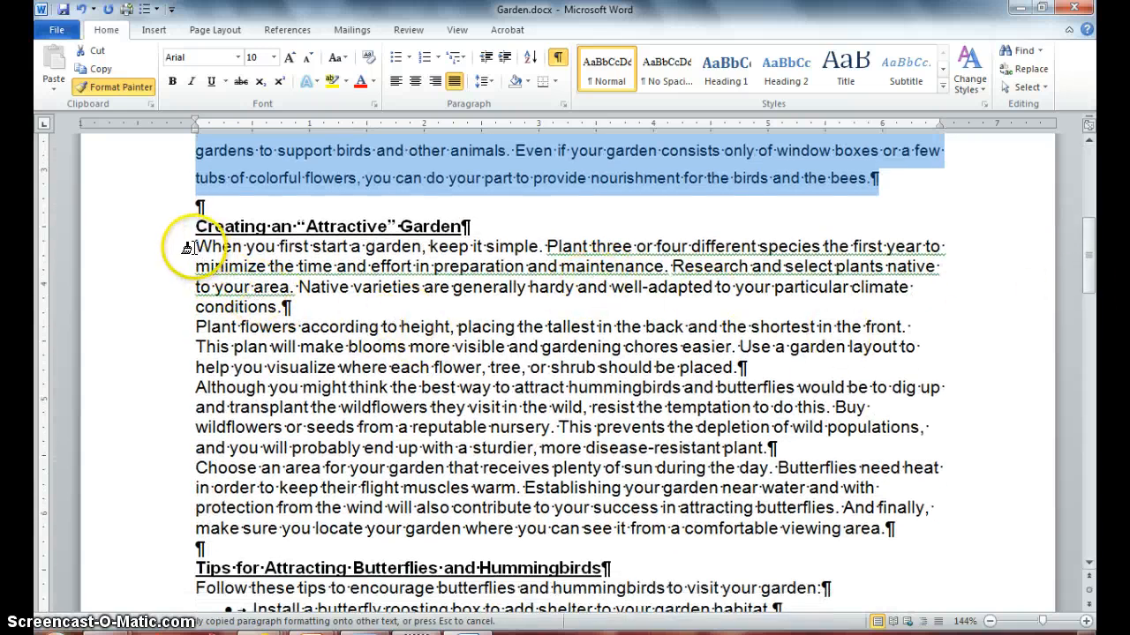
{"action": "left_click_drag", "start_coordinate": [193, 247], "coordinate": [210, 247]}
{"action": "mouse_move", "coordinate": [294, 371]}
{"action": "left_mouse_down"}
{"action": "mouse_move", "coordinate": [379, 446]}
{"action": "mouse_move", "coordinate": [550, 502]}
{"action": "mouse_move", "coordinate": [737, 542]}
{"action": "left_mouse_up"}
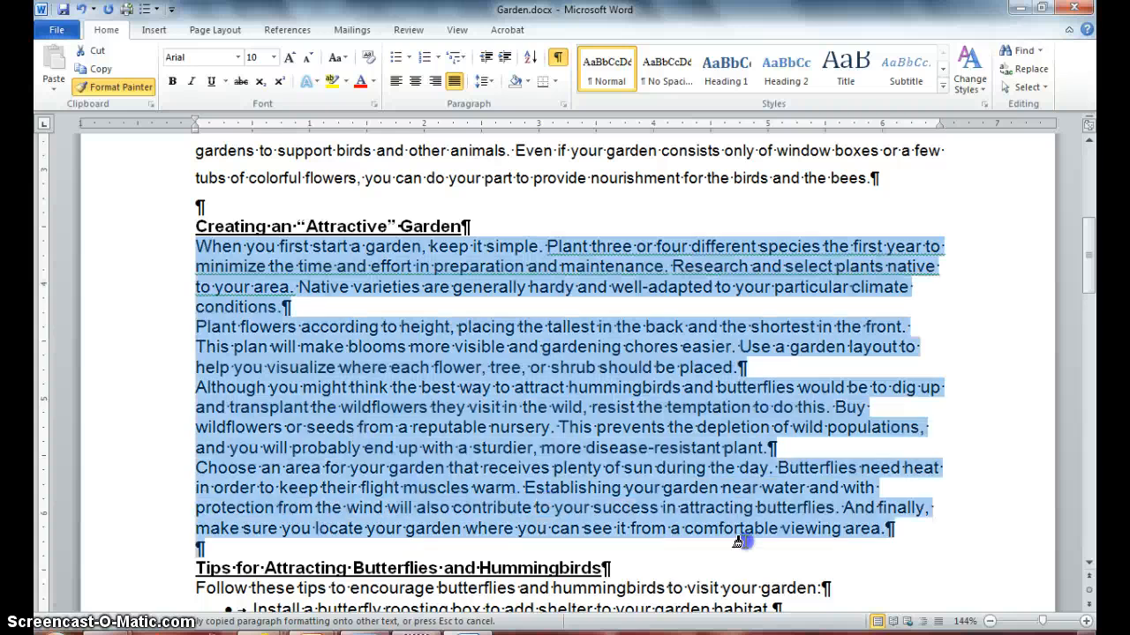
{"action": "left_click_drag", "start_coordinate": [814, 540], "coordinate": [819, 539]}
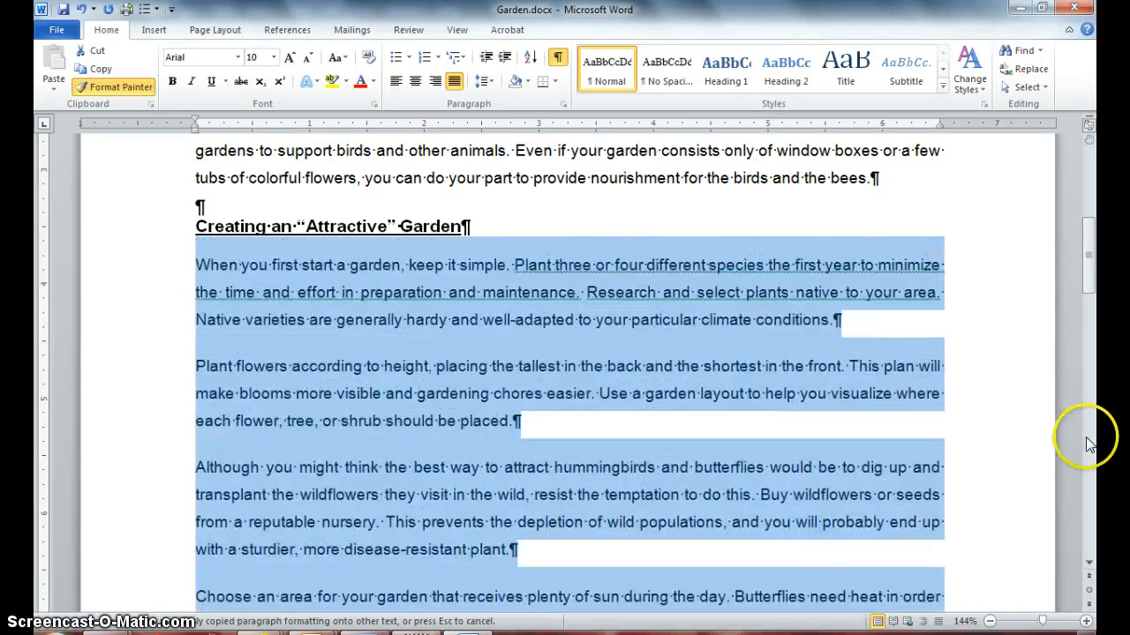
Paint the same paragraph formatting onto the introductory sentence under "Tips for Attracting Butterflies and Hummingbirds".
{"action": "left_click_drag", "start_coordinate": [1085, 227], "coordinate": [1092, 345]}
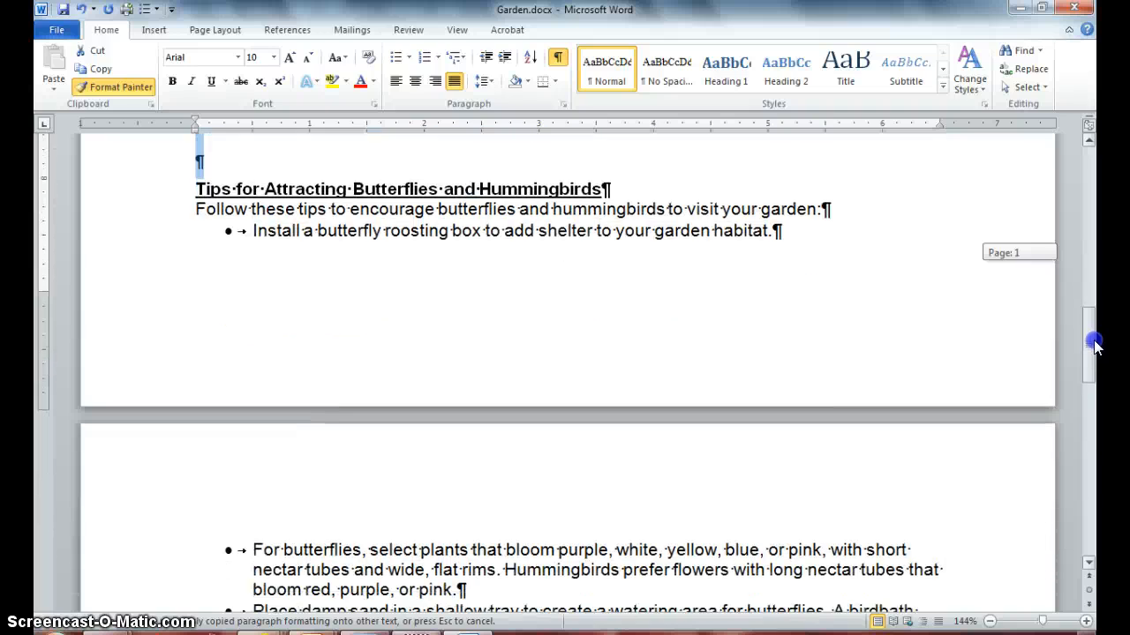
{"action": "left_click", "coordinate": [433, 374]}
{"action": "left_click", "coordinate": [217, 143]}
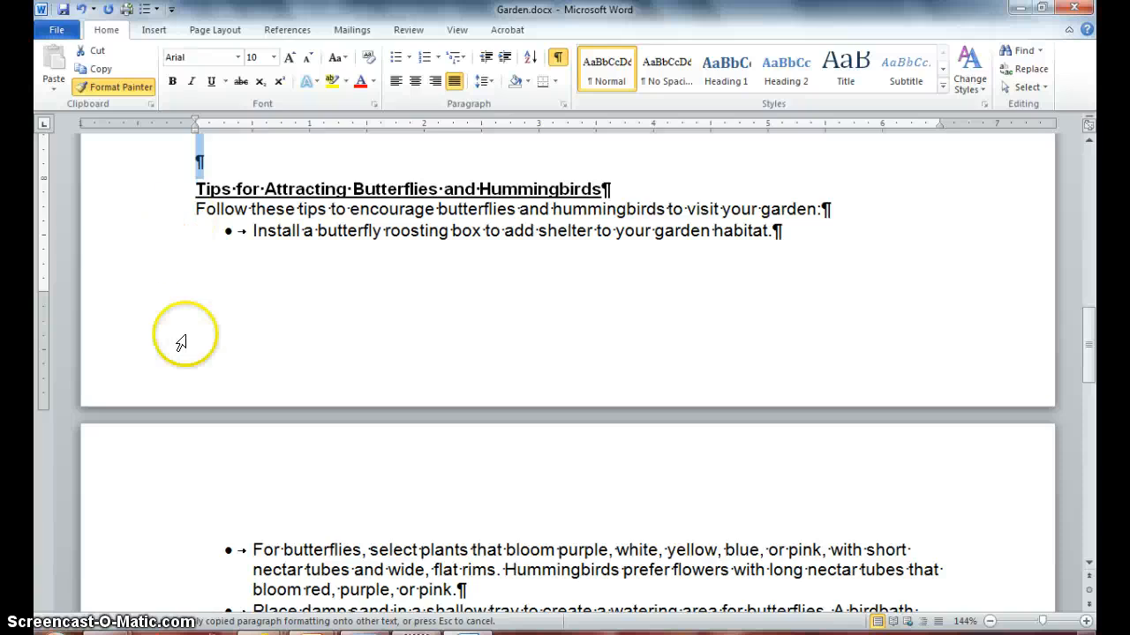
{"action": "mouse_move", "coordinate": [187, 210]}
{"action": "left_mouse_down"}
{"action": "mouse_move", "coordinate": [657, 209]}
{"action": "mouse_move", "coordinate": [778, 185]}
{"action": "mouse_move", "coordinate": [819, 206]}
{"action": "left_mouse_up"}
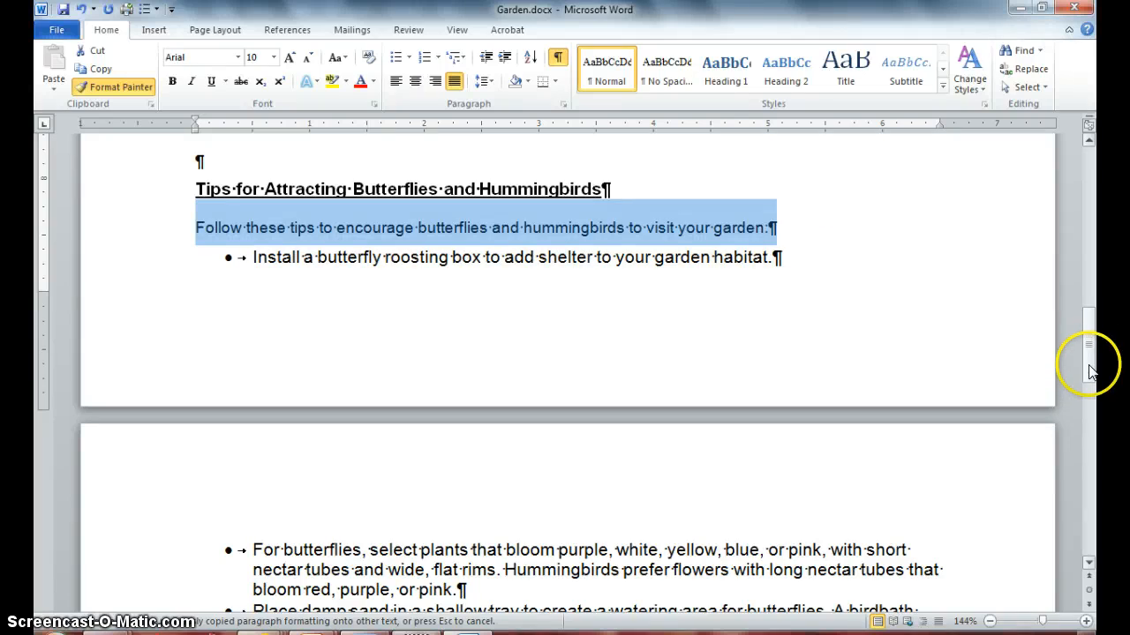
Paint it onto the introductory paragraph under "Modifying an Existing Garden", then turn Format Painter off.
{"action": "left_click_drag", "start_coordinate": [1092, 371], "coordinate": [1094, 452]}
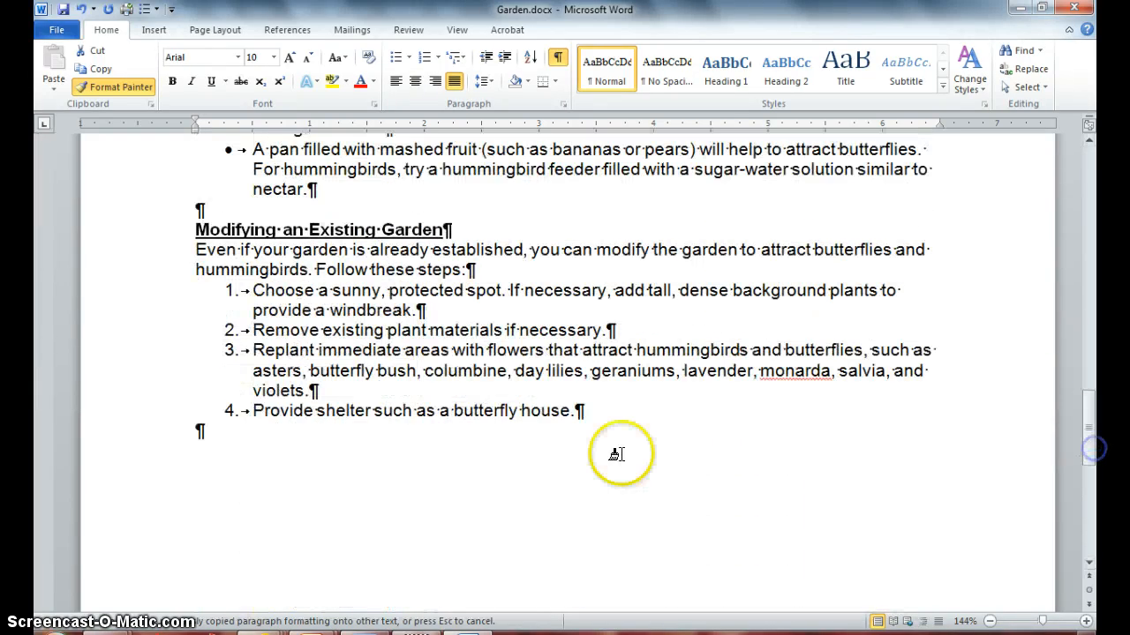
{"action": "left_click_drag", "start_coordinate": [184, 252], "coordinate": [495, 271]}
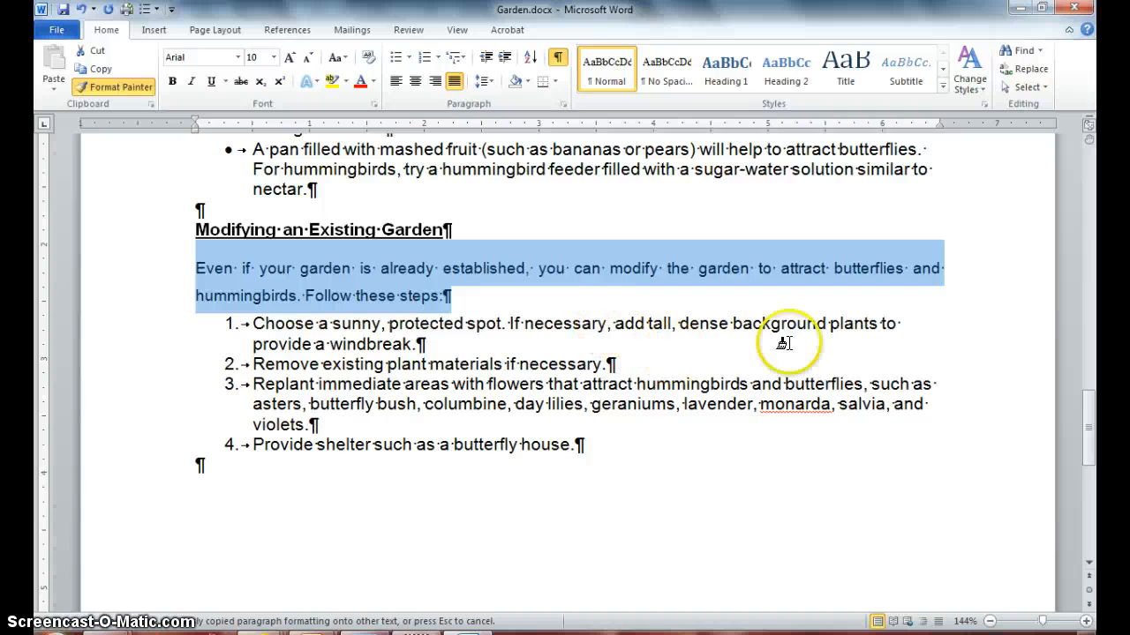
{"action": "left_click_drag", "start_coordinate": [1088, 454], "coordinate": [1063, 193]}
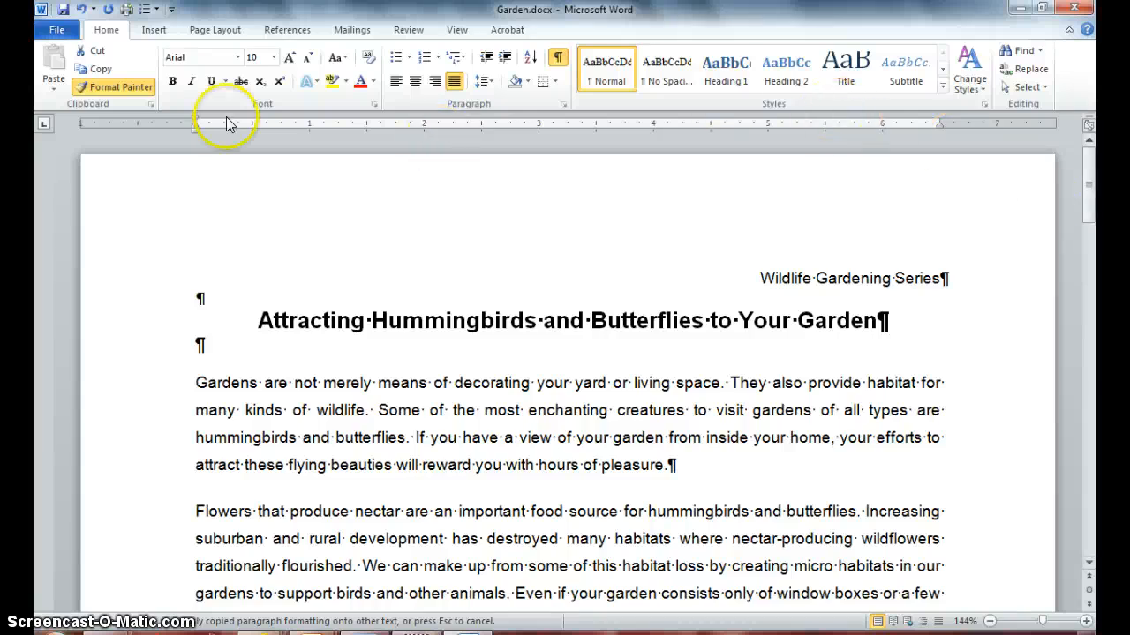
{"action": "left_click", "coordinate": [131, 89]}
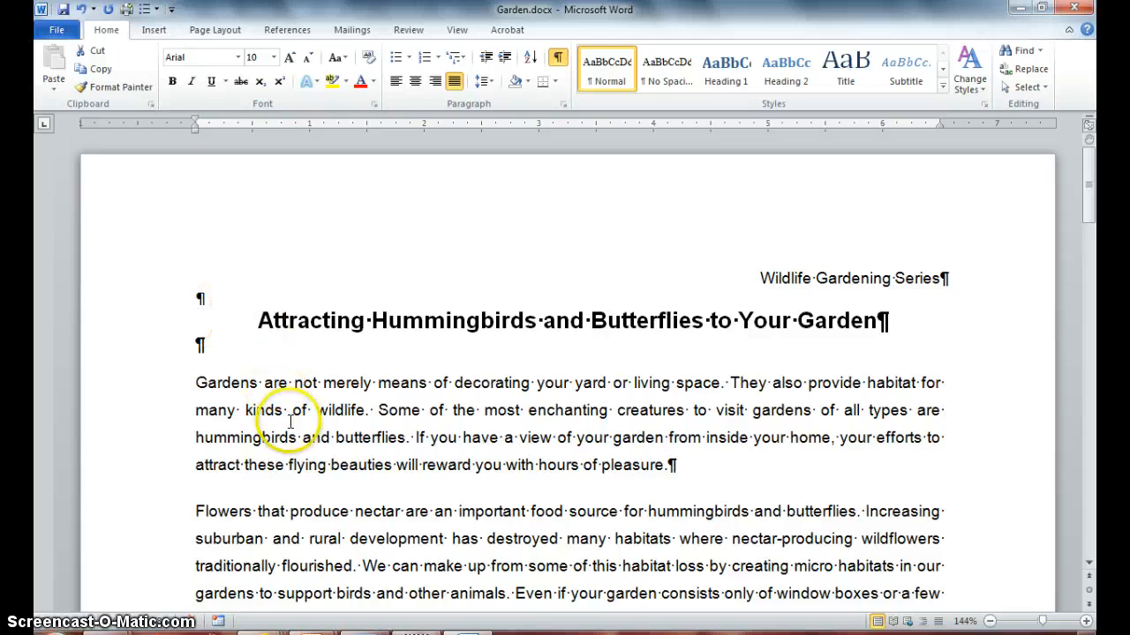
Highlight the word "wildlife." in the first body paragraph in yellow.
{"action": "left_click_drag", "start_coordinate": [319, 412], "coordinate": [366, 413]}
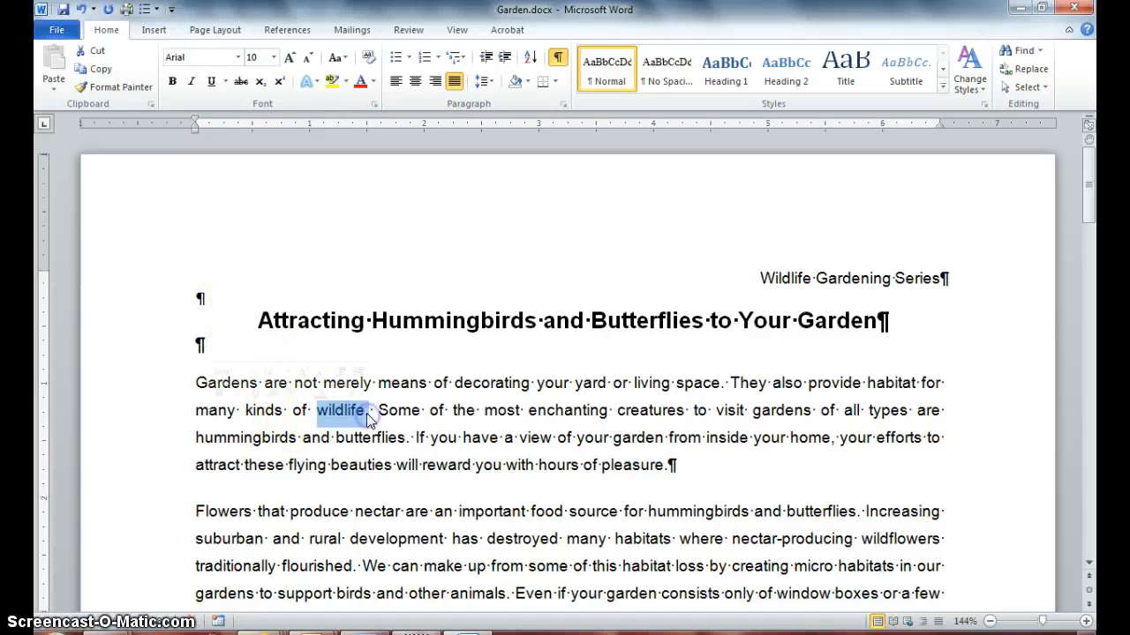
{"action": "left_click", "coordinate": [331, 81]}
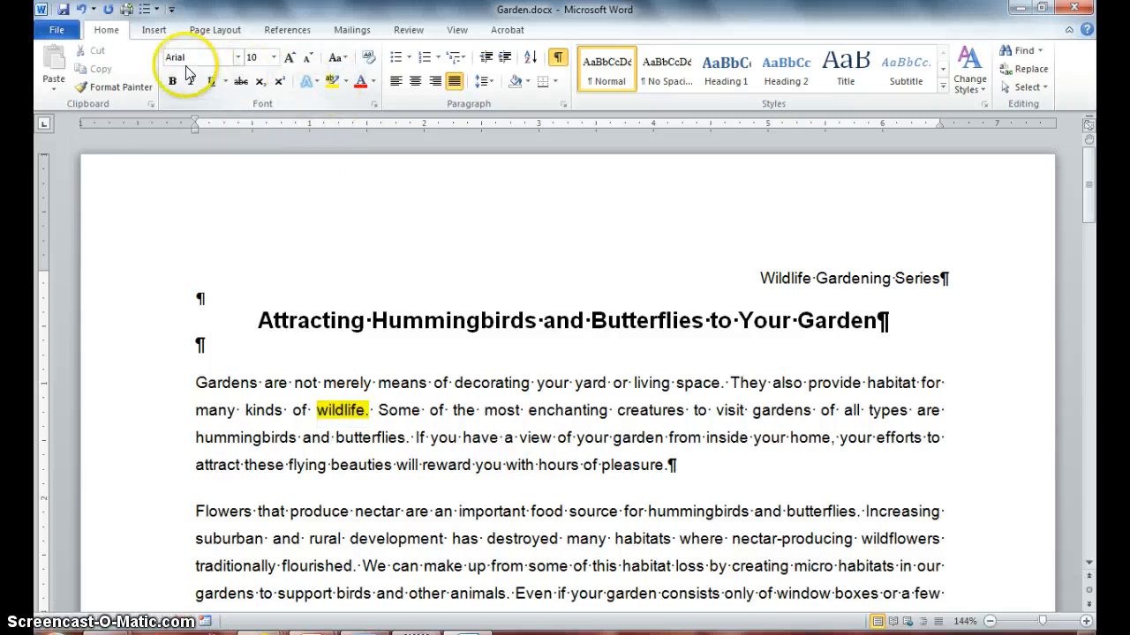
{"action": "left_click", "coordinate": [125, 87]}
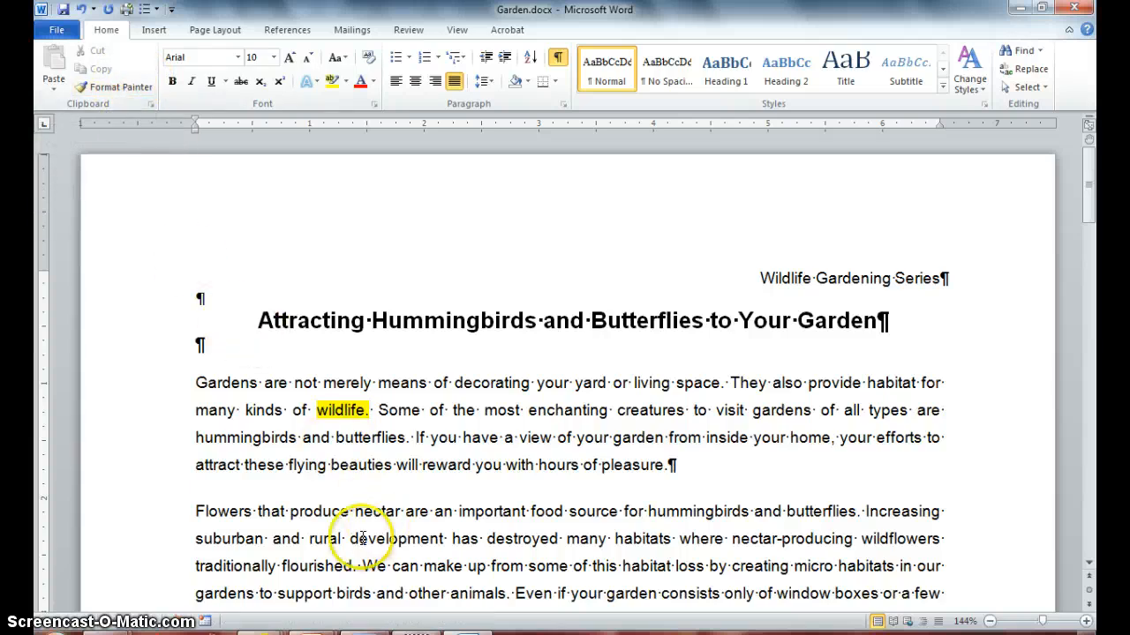
{"action": "left_click_drag", "start_coordinate": [351, 537], "coordinate": [444, 537]}
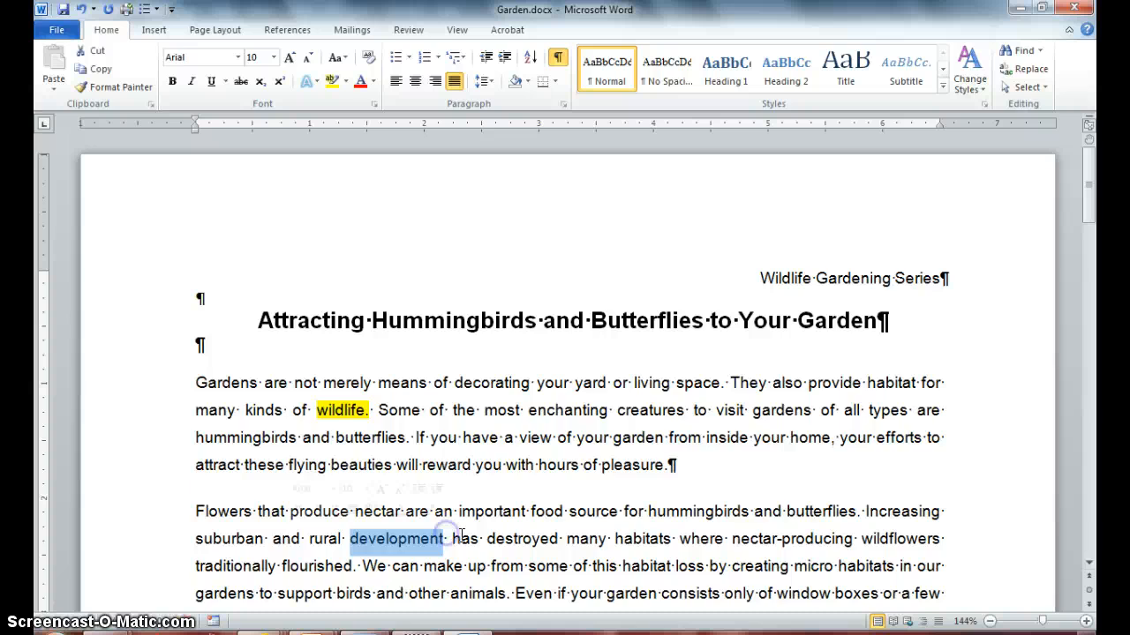
{"action": "left_click", "coordinate": [402, 382]}
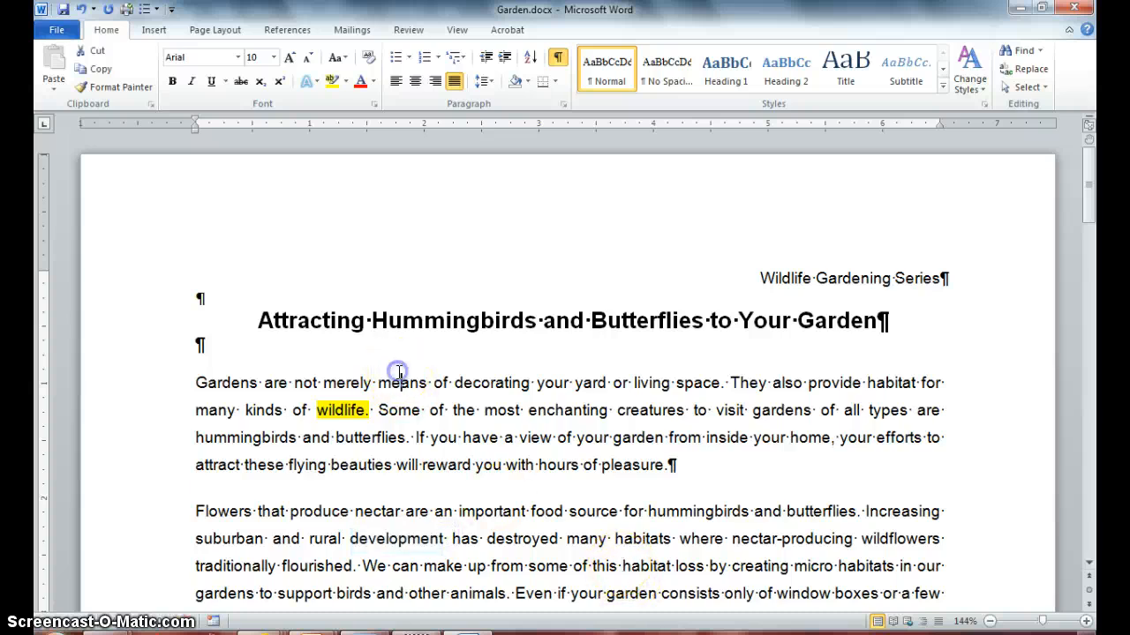
Lock Format Painter on "wildlife." and paint its highlight onto "food", "creating" and "support" in the second paragraph.
{"action": "left_click_drag", "start_coordinate": [316, 409], "coordinate": [374, 409]}
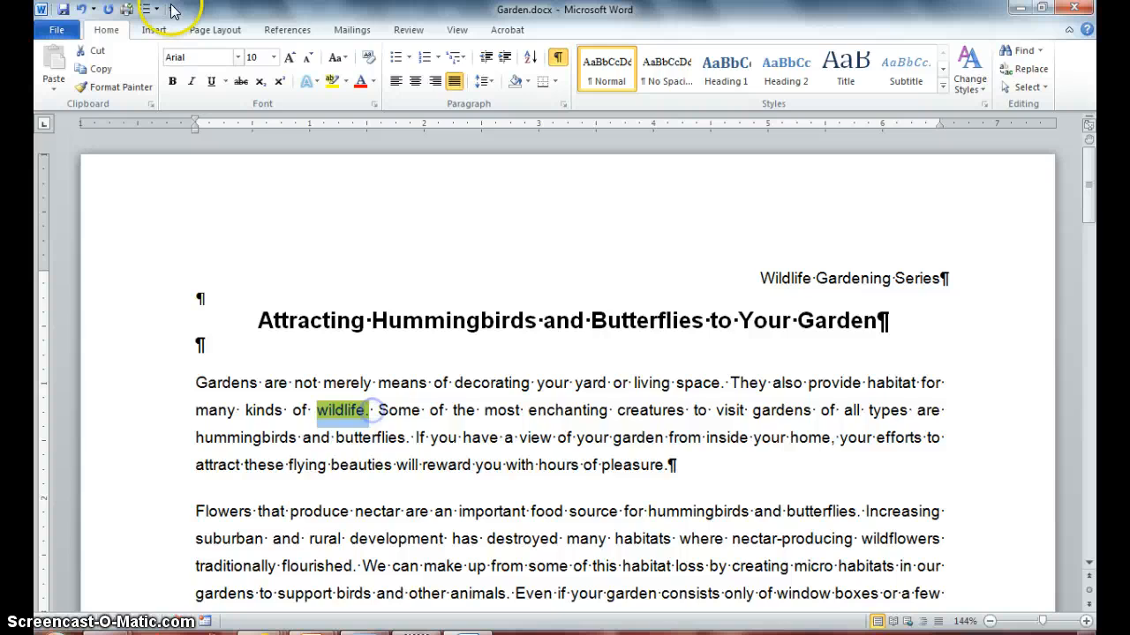
{"action": "left_click", "coordinate": [119, 88]}
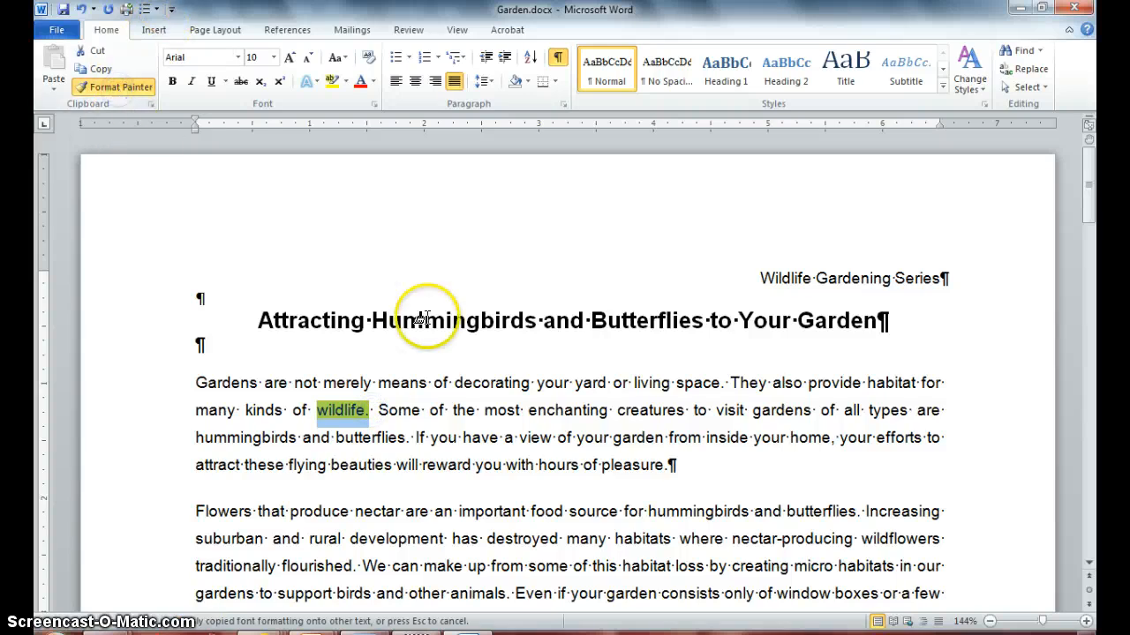
{"action": "left_click_drag", "start_coordinate": [531, 511], "coordinate": [554, 511]}
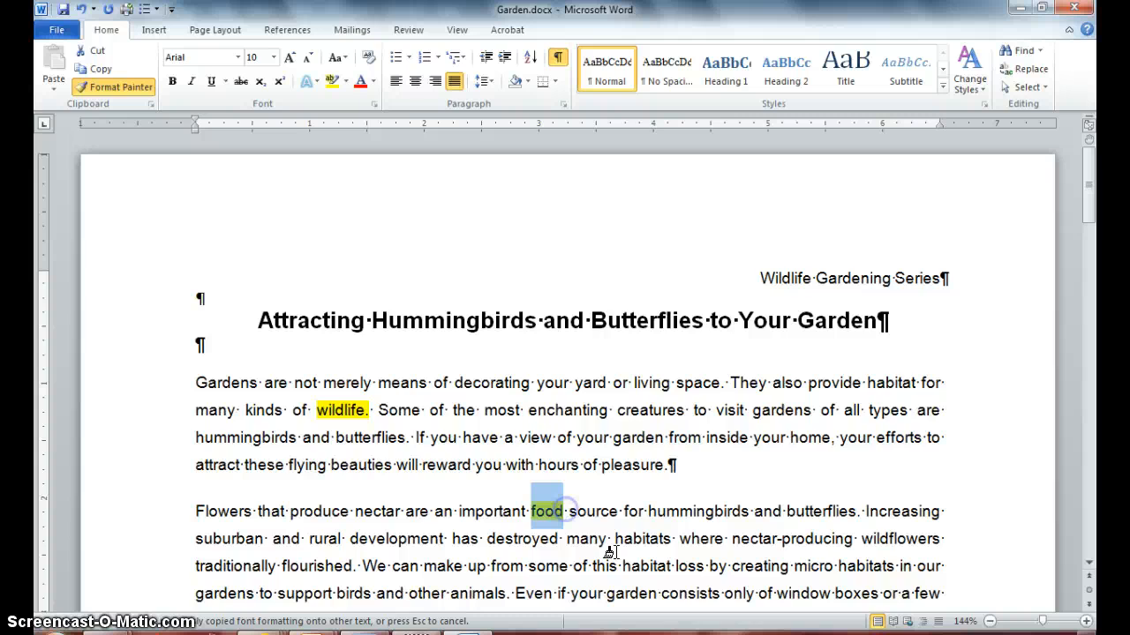
{"action": "left_click_drag", "start_coordinate": [739, 566], "coordinate": [788, 566]}
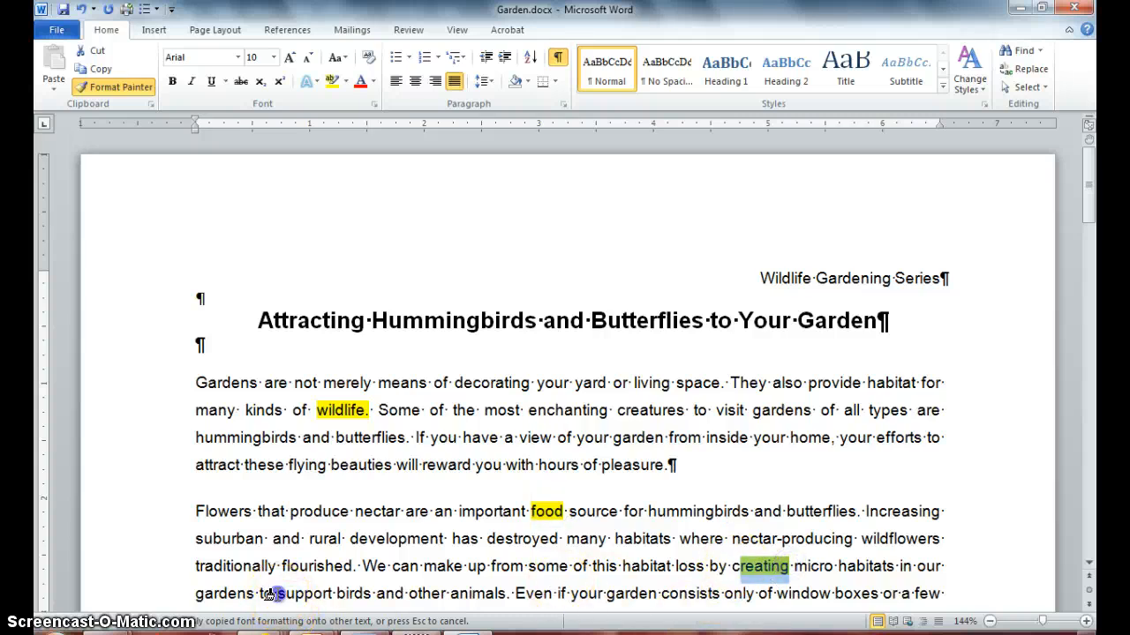
{"action": "left_click_drag", "start_coordinate": [269, 594], "coordinate": [337, 595]}
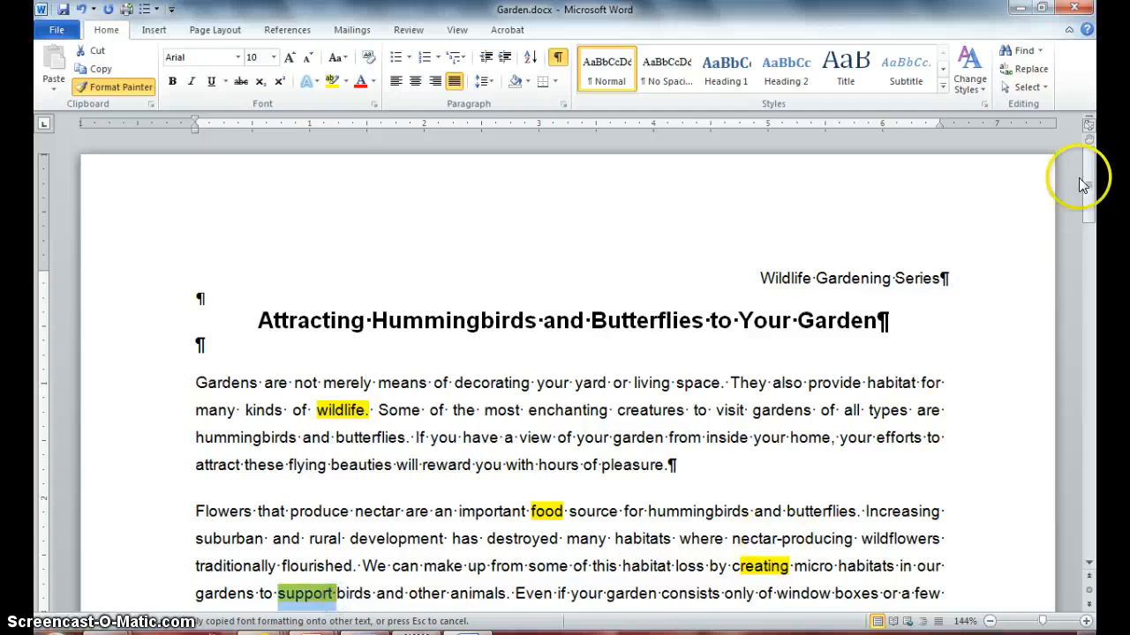
Paint the highlight onto "Plant", "Plant flowers" and the phrase from "hummingbirds and butterflies" to "resist the temptation".
{"action": "left_click_drag", "start_coordinate": [1083, 185], "coordinate": [1086, 246]}
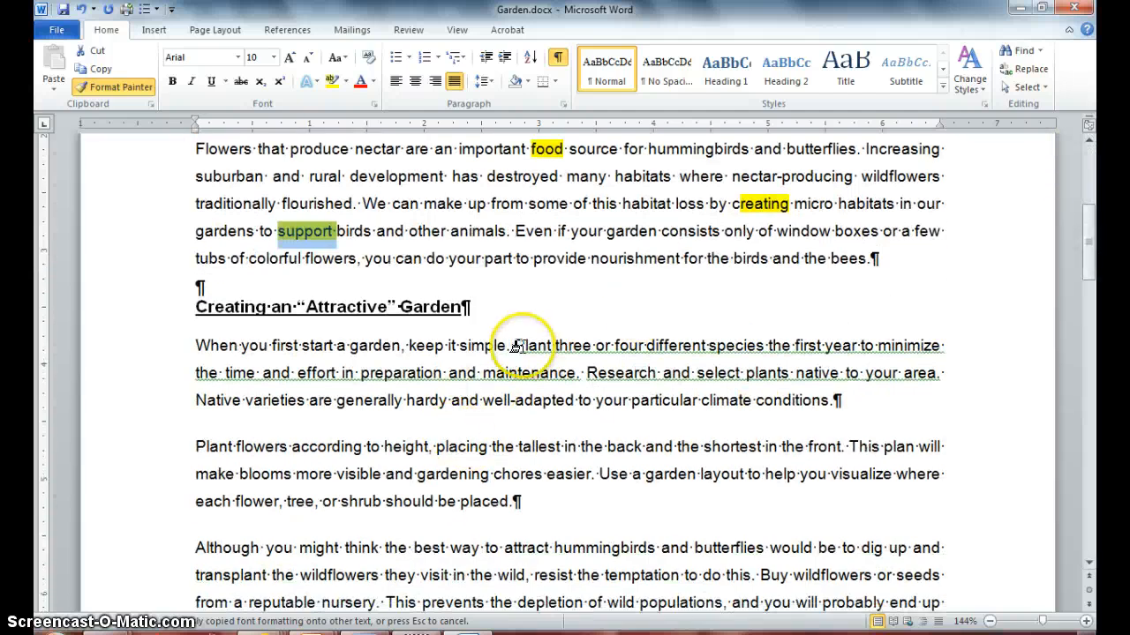
{"action": "left_click_drag", "start_coordinate": [513, 346], "coordinate": [558, 349]}
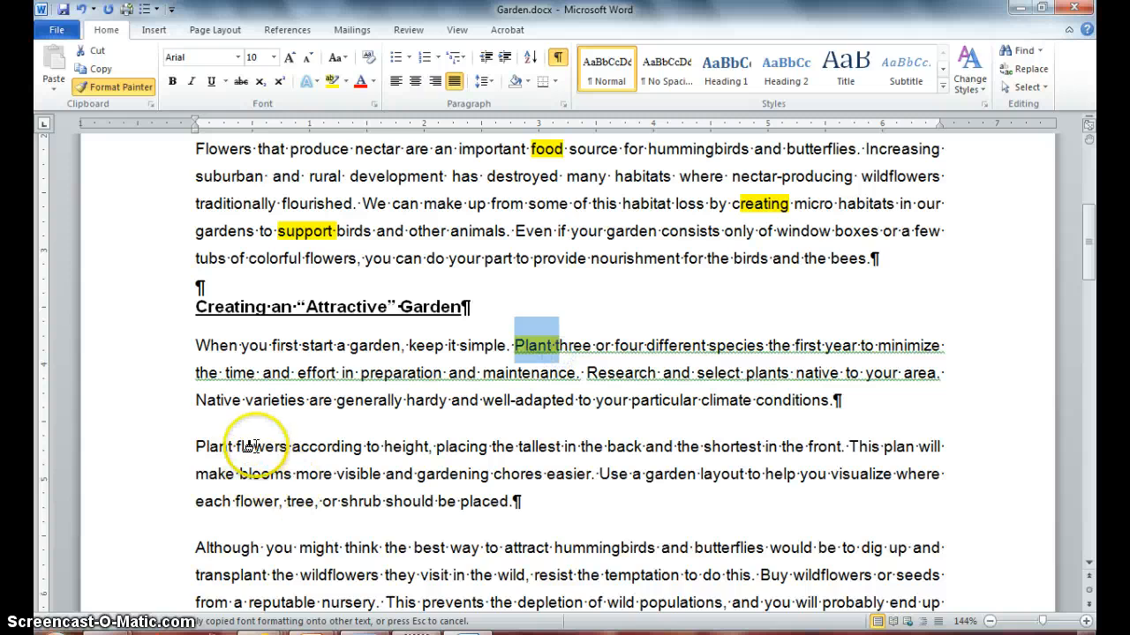
{"action": "left_click_drag", "start_coordinate": [196, 446], "coordinate": [291, 447]}
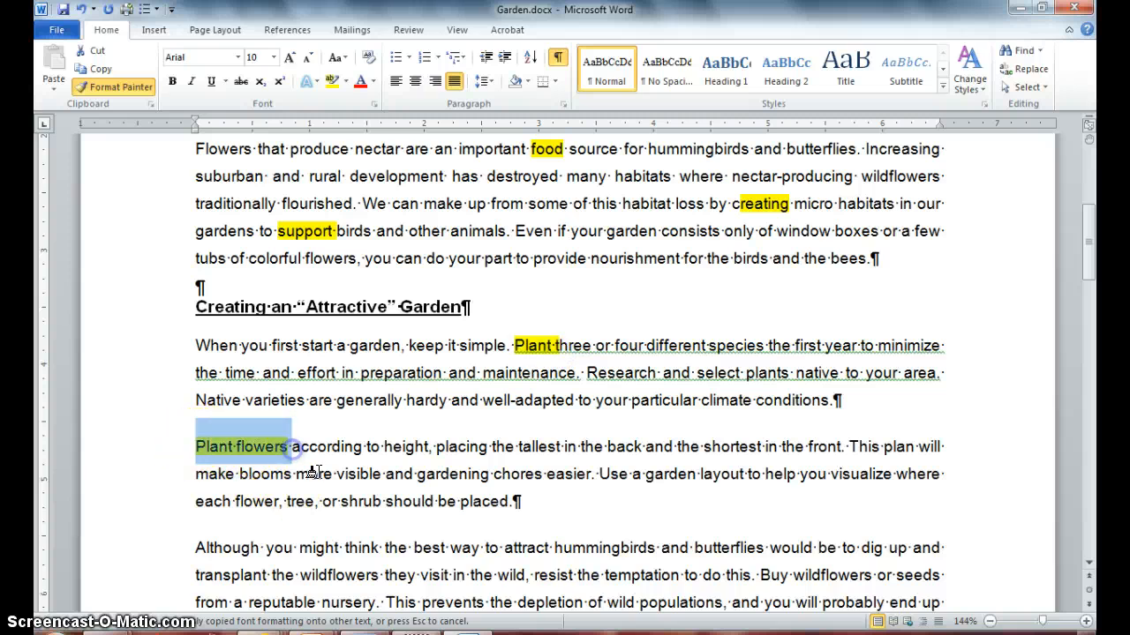
{"action": "left_click_drag", "start_coordinate": [555, 546], "coordinate": [664, 575]}
Paint the highlight onto the words "year", "make" and "gardening".
{"action": "left_click_drag", "start_coordinate": [825, 346], "coordinate": [861, 347]}
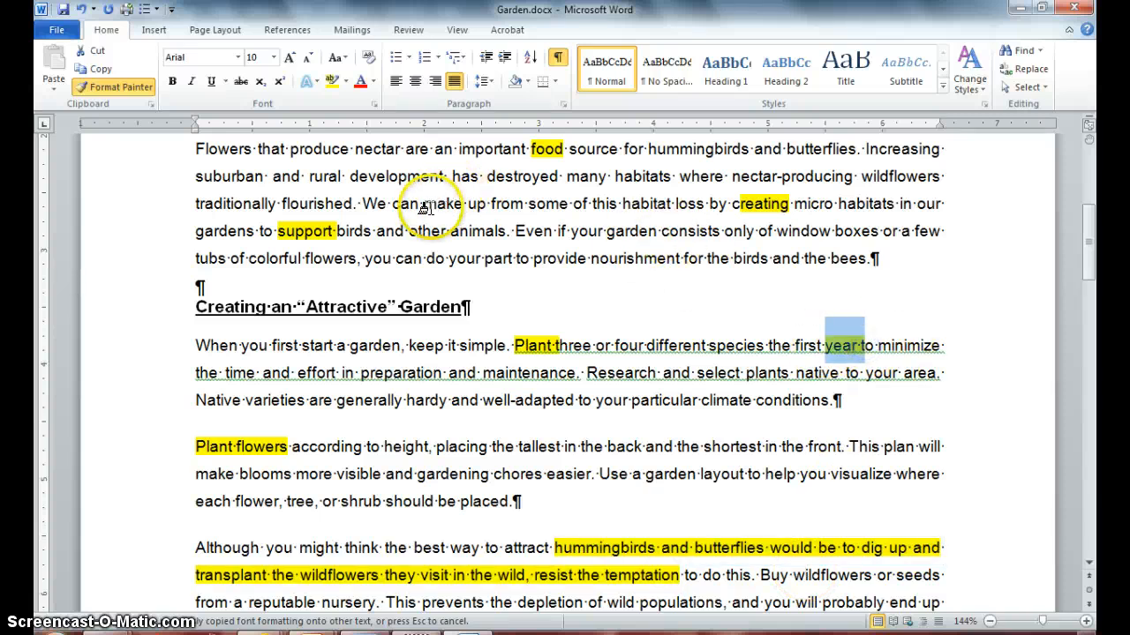
{"action": "left_click_drag", "start_coordinate": [424, 203], "coordinate": [463, 204]}
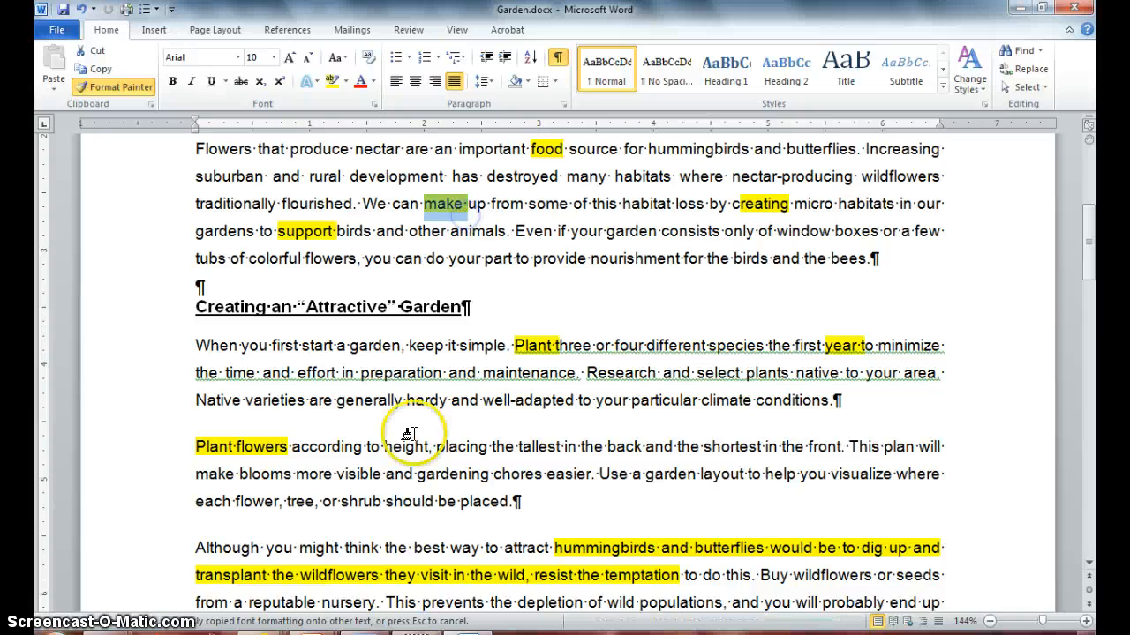
{"action": "left_click_drag", "start_coordinate": [416, 474], "coordinate": [489, 474]}
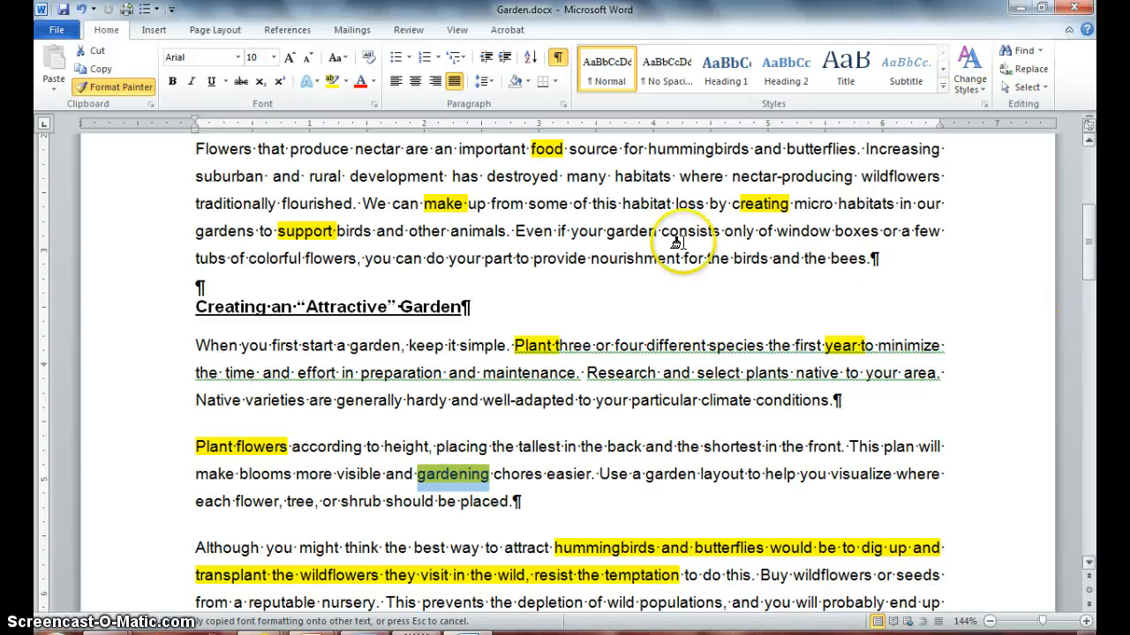
Turn Format Painter off and save the document.
{"action": "left_click", "coordinate": [115, 86]}
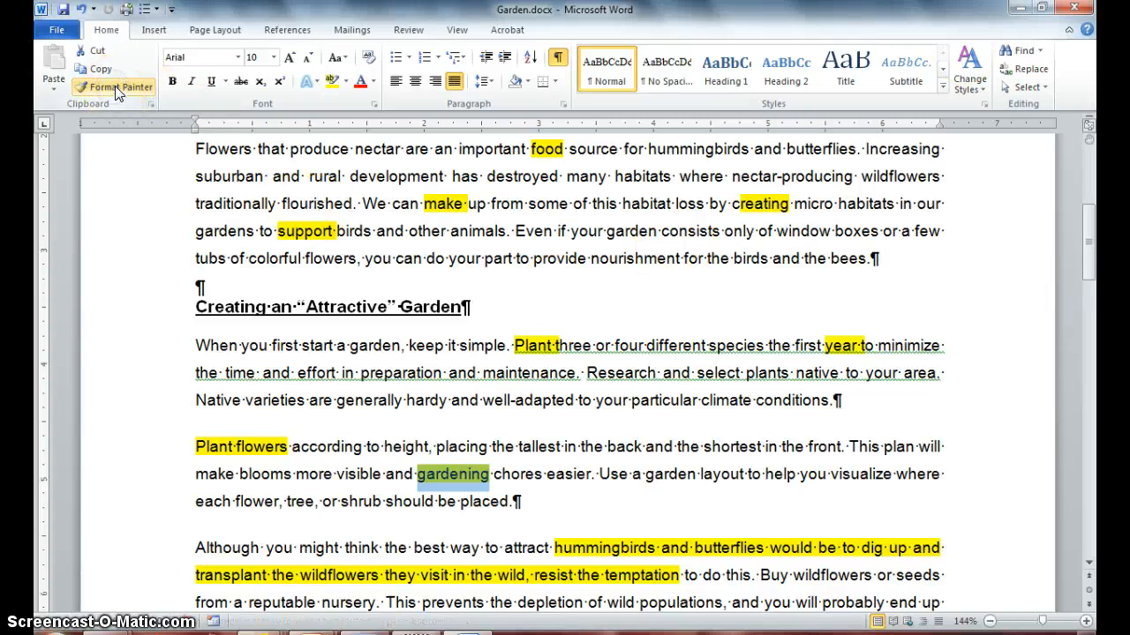
{"action": "left_click", "coordinate": [63, 9]}
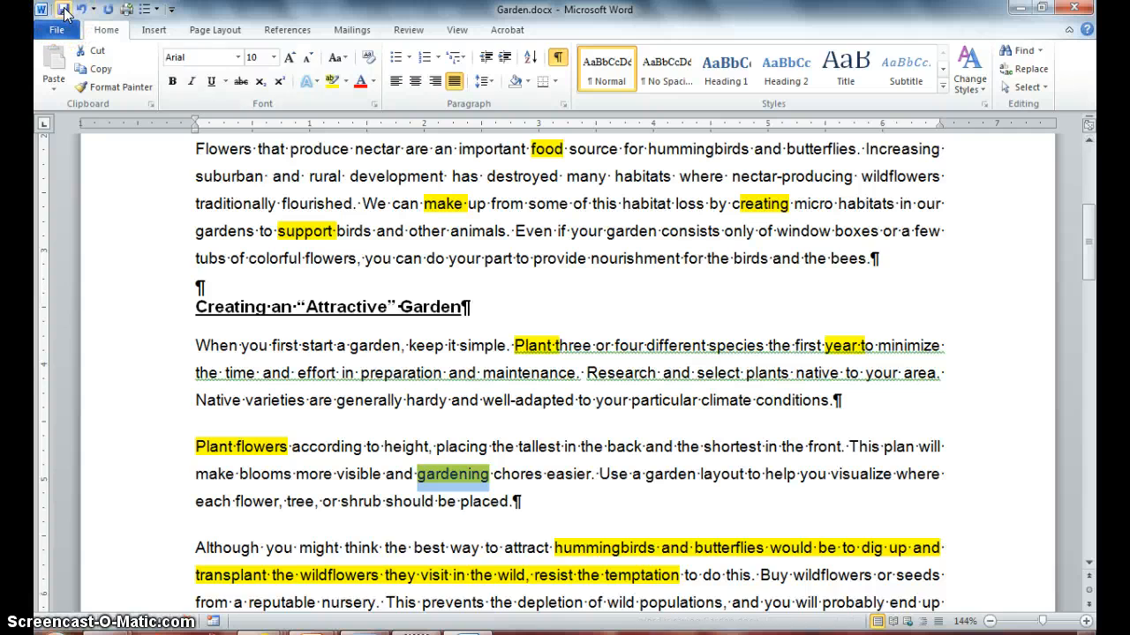